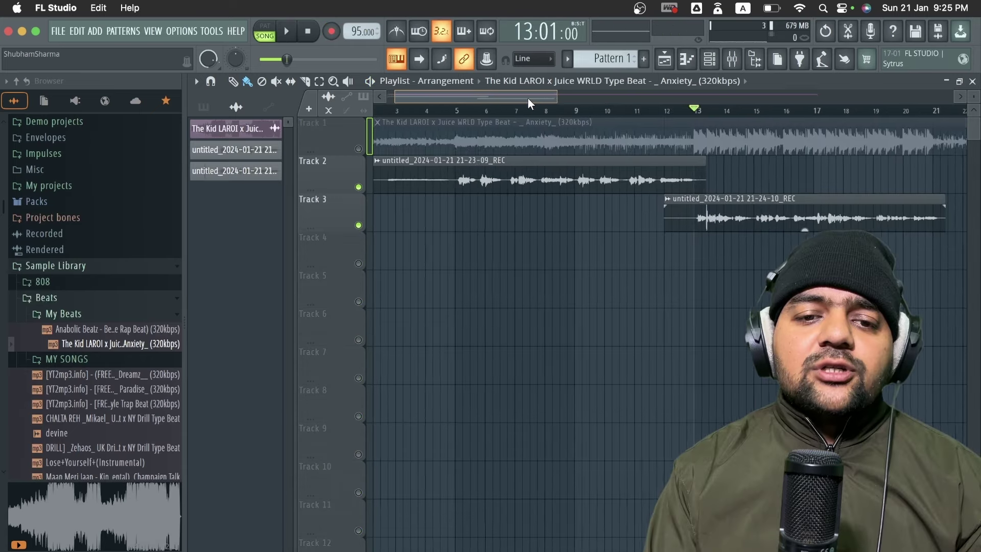
Step: Move the playlist's playback position to the start of bar 5, where the first recorded vocal begins
scroll(527, 97, "up", 2)
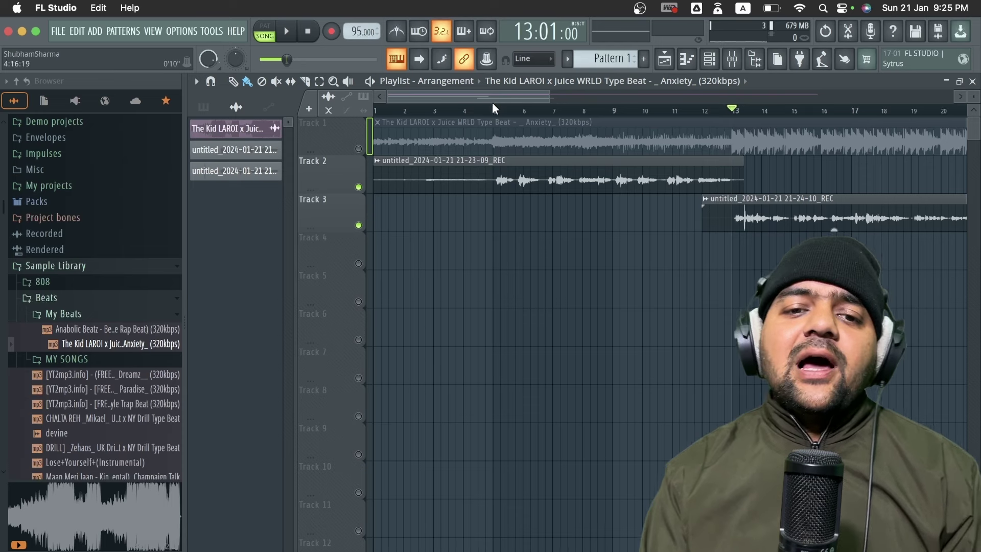
left_click(493, 108)
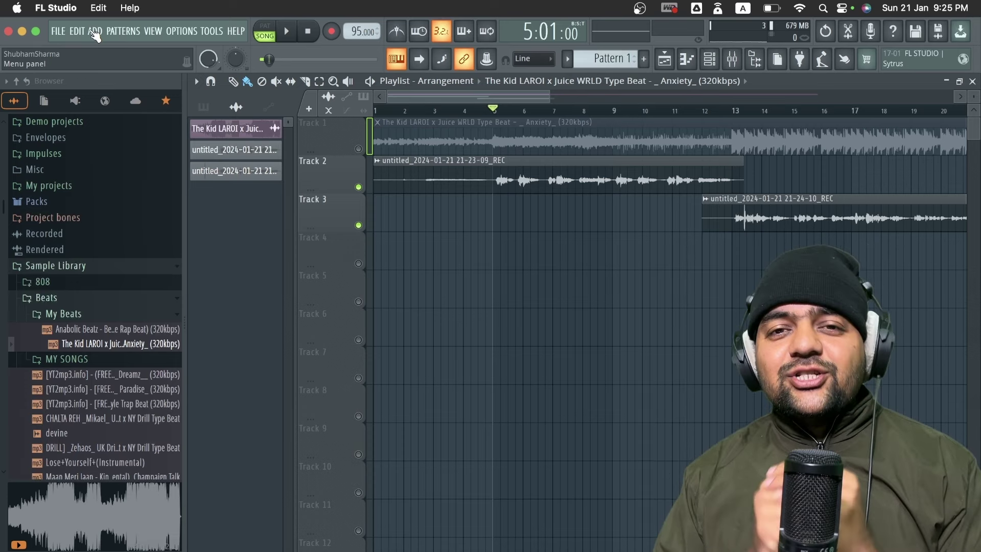
key("ctrl+Right")
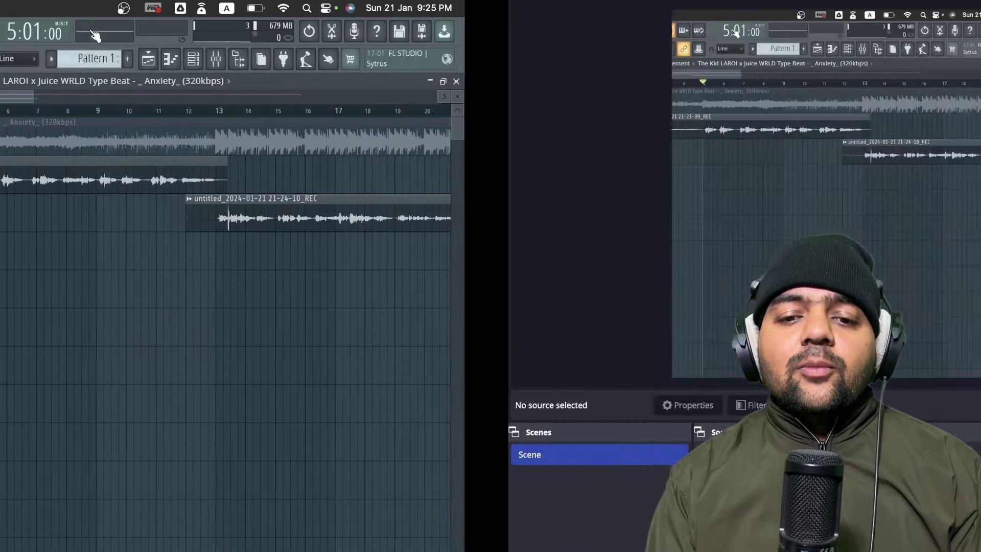
key("ctrl+Left")
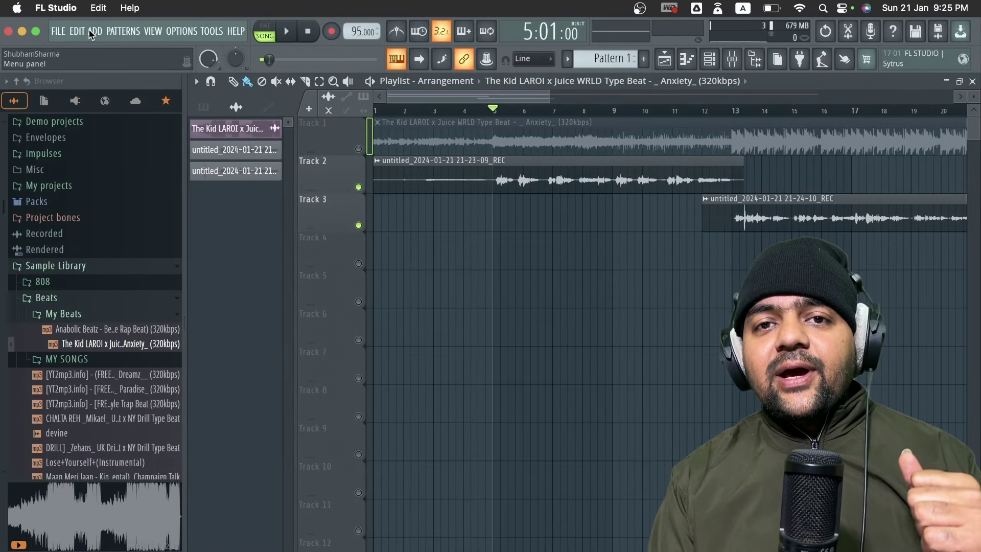
Step: Refresh the plugin list with a fast scan and dismiss the completion message
left_click(95, 32)
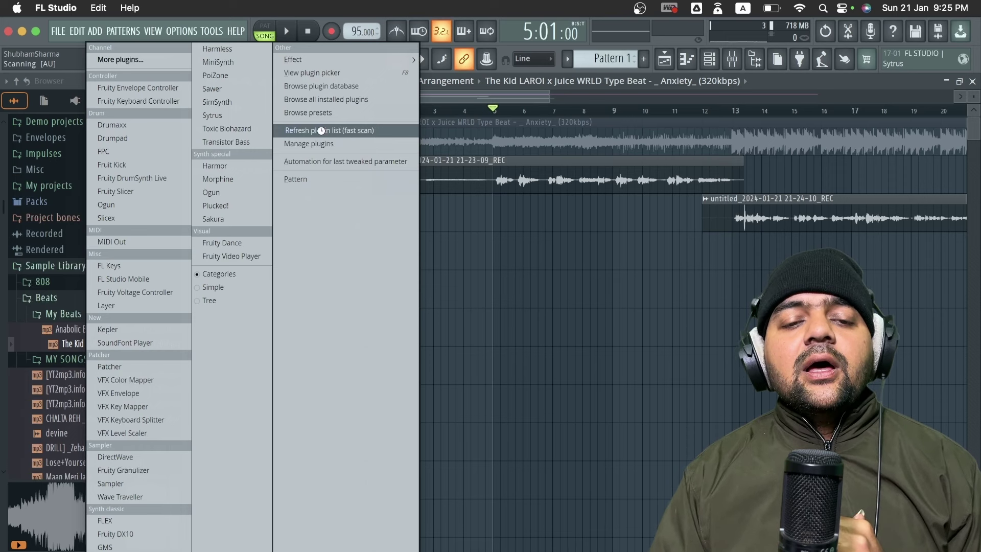
left_click(321, 130)
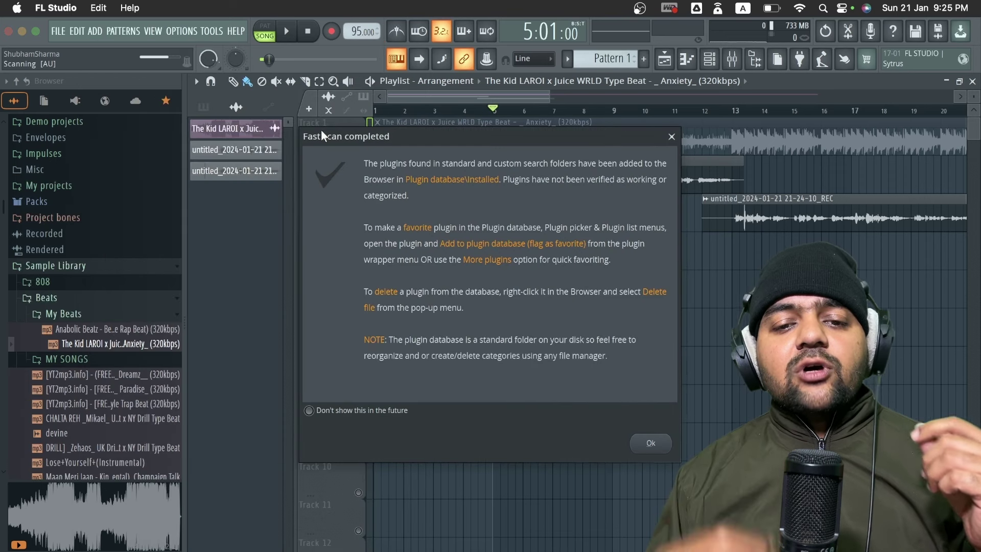
left_click(662, 448)
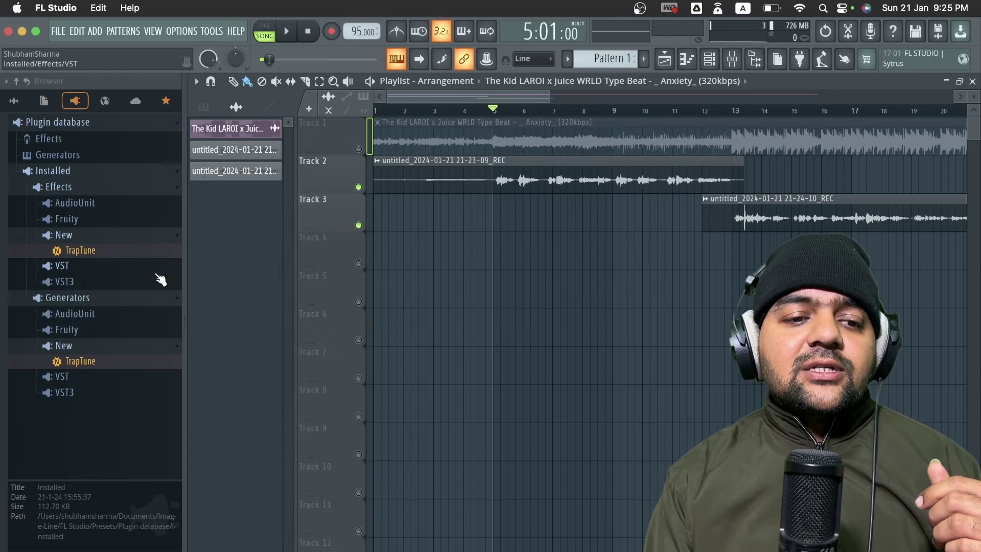
Step: Load the newly installed TrapTune effect into the first effect slot of the REC mixer track
key("F9")
left_click_drag(77, 251, 892, 196)
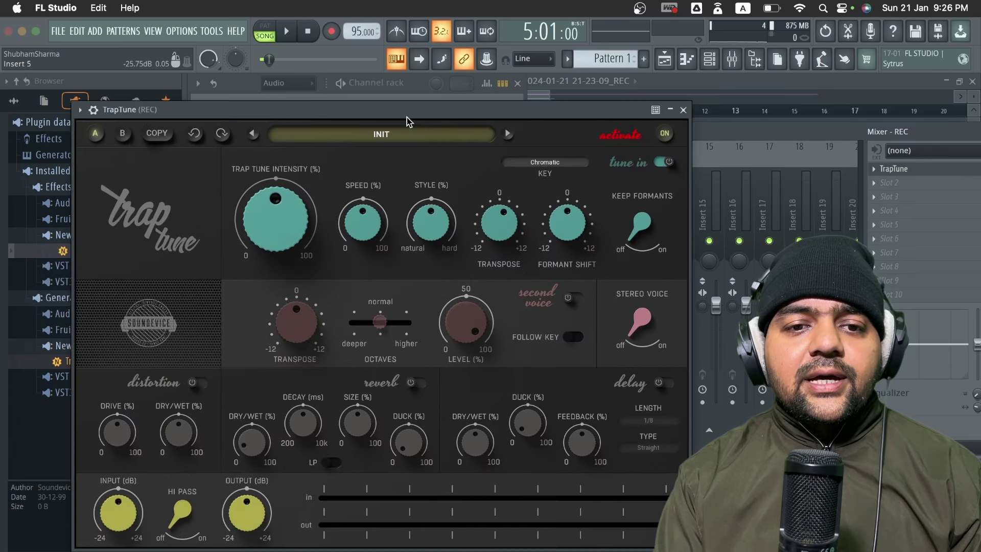
left_click_drag(407, 121, 468, 125)
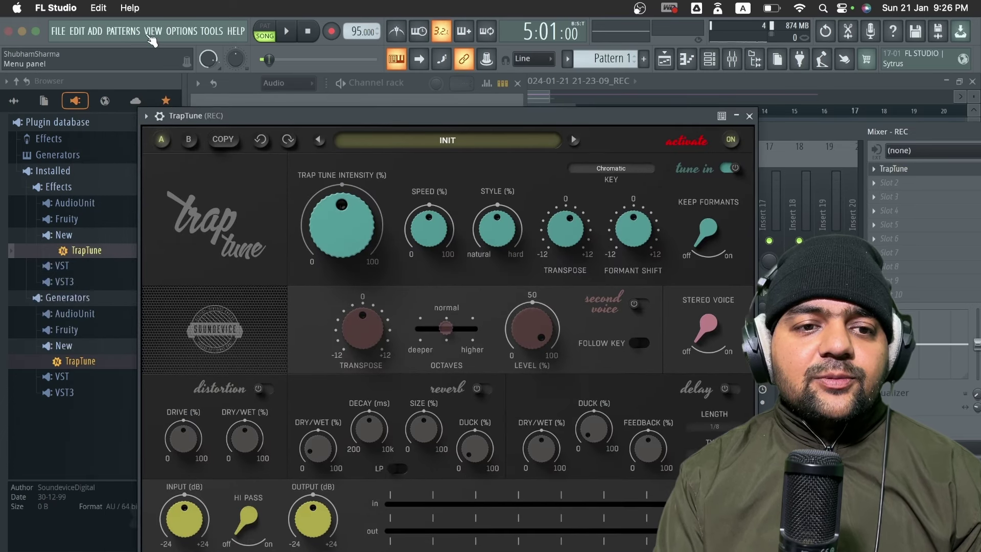
Step: Review the audio device and buffer settings, and close both the settings and the TrapTune window
left_click(195, 31)
left_click(200, 74)
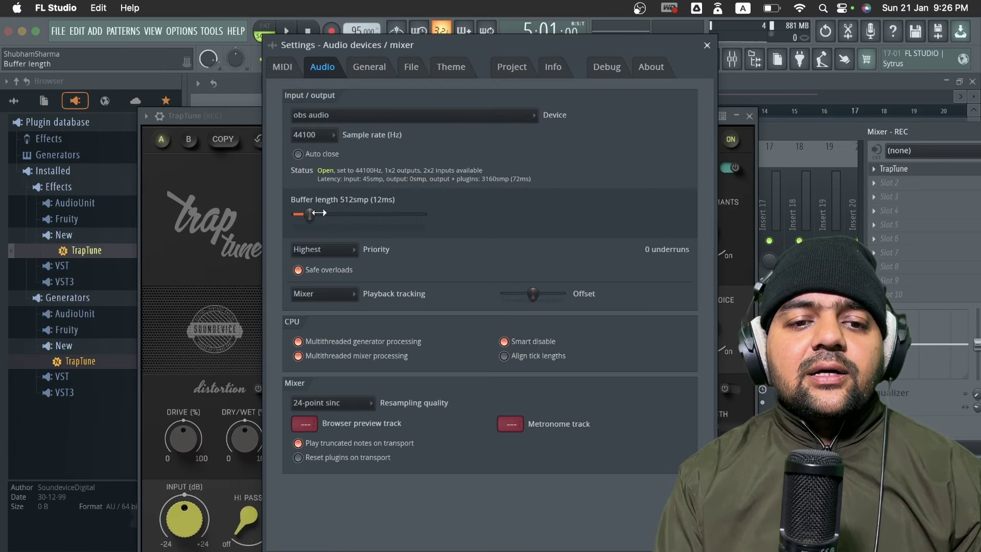
left_click(706, 46)
left_click(750, 116)
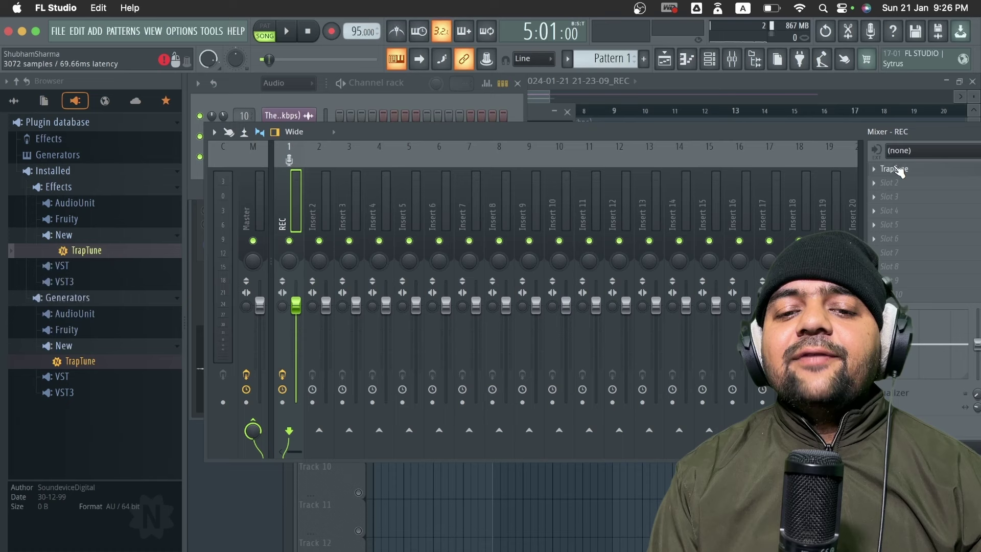
Step: Reopen TrapTune on the REC track and lower the Insert 2 track's volume to about 19% during playback
left_click(898, 172)
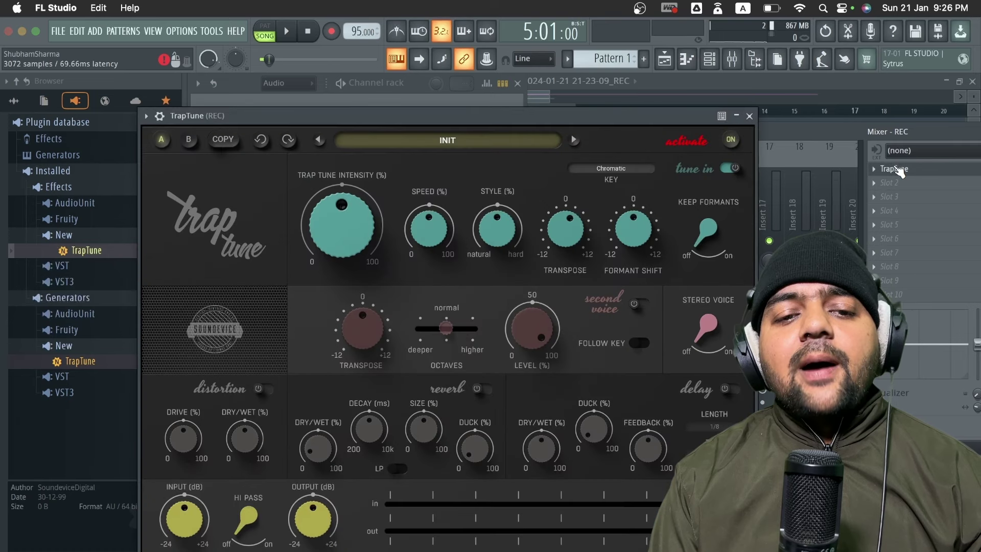
left_click_drag(445, 121, 415, 273)
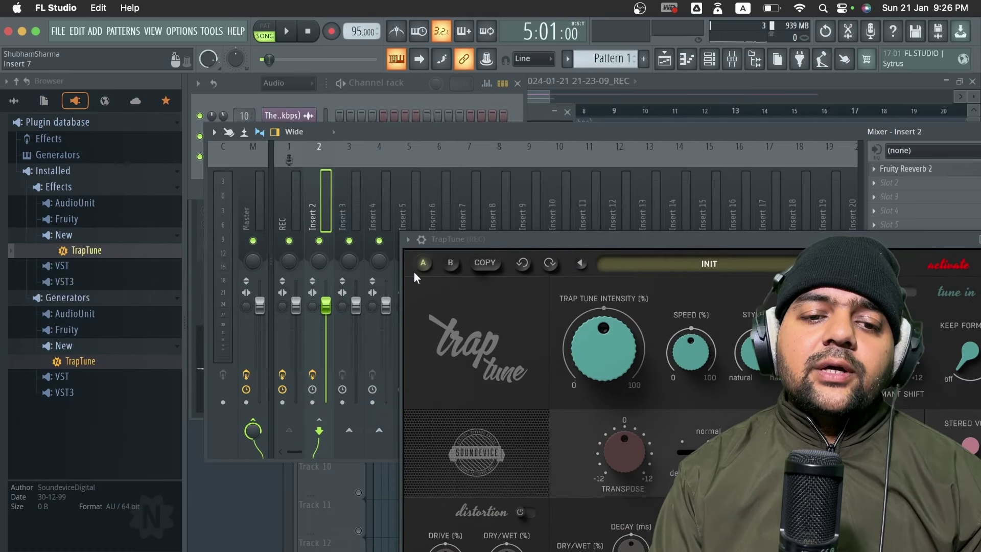
key("space")
left_click_drag(327, 388, 330, 383)
key("space")
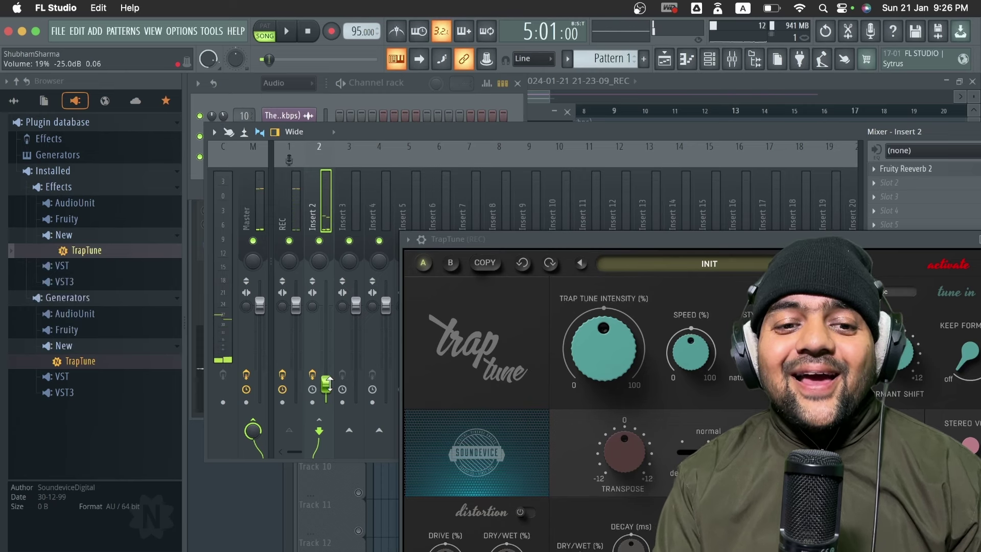
Step: Rearrange the mixer and TrapTune windows and move Fruity Compressor to slot 3 of the REC track during playback
left_click_drag(615, 248, 442, 182)
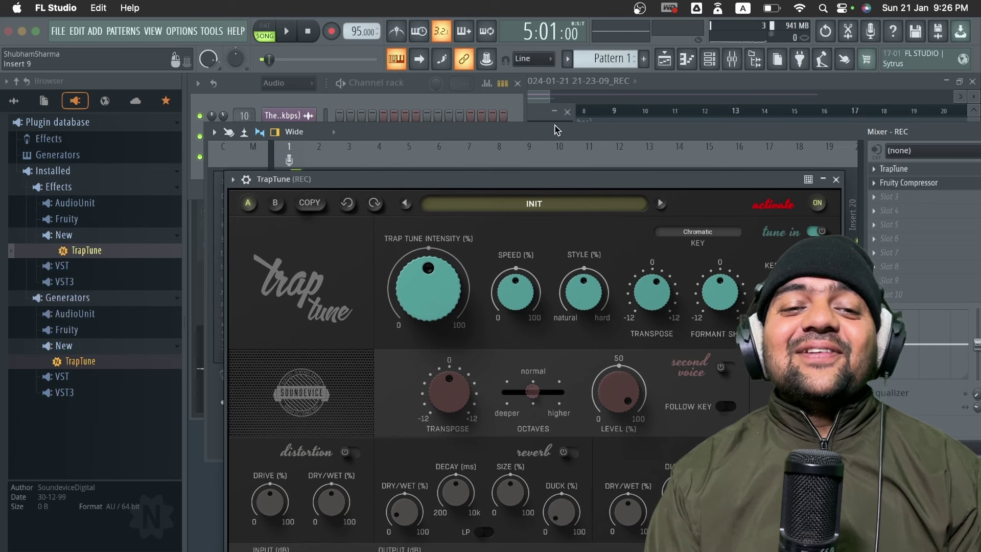
left_click_drag(602, 131, 503, 131)
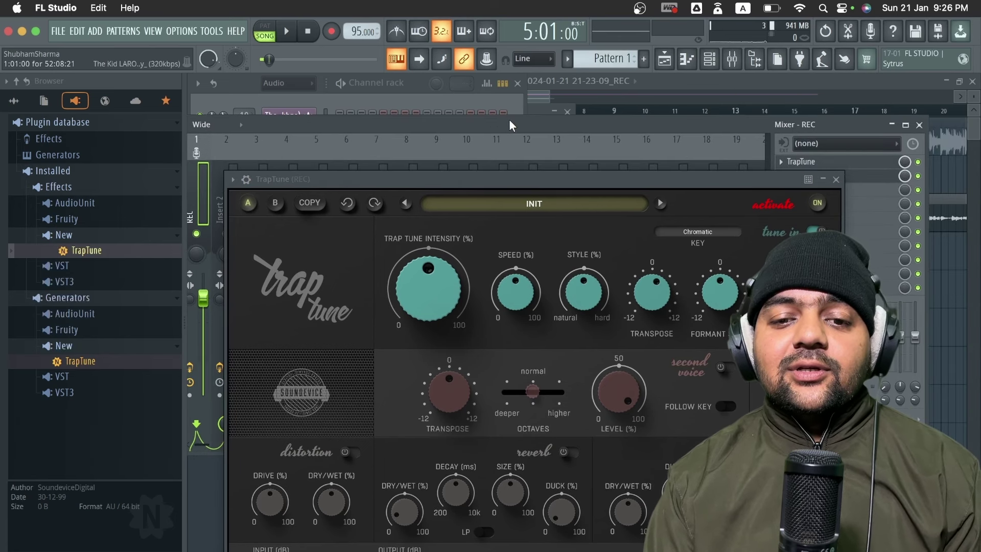
key("space")
left_click_drag(500, 179, 567, 216)
left_click_drag(826, 176, 827, 191)
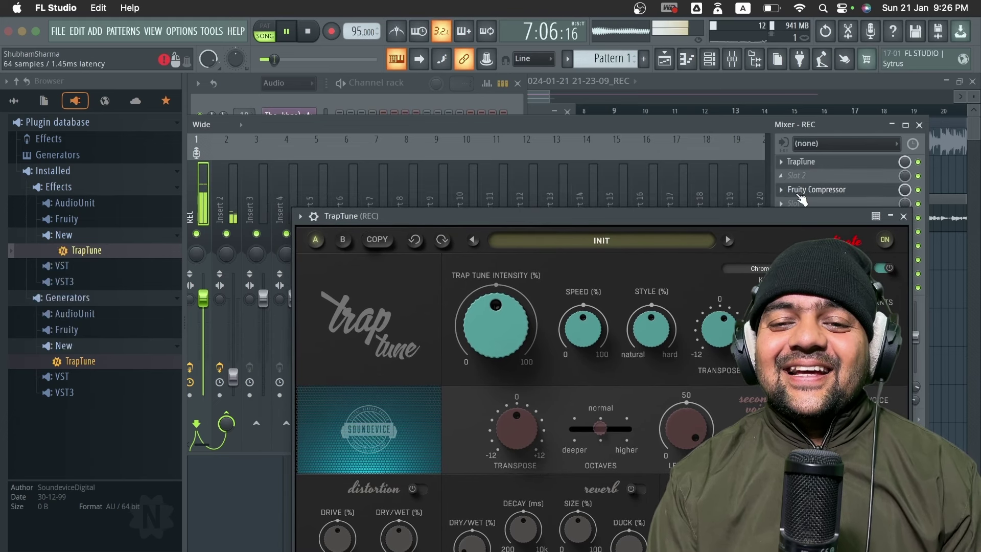
Step: Add Fruity Parametric EQ 2 to slot 4 of the REC track and stop playback
left_click(780, 203)
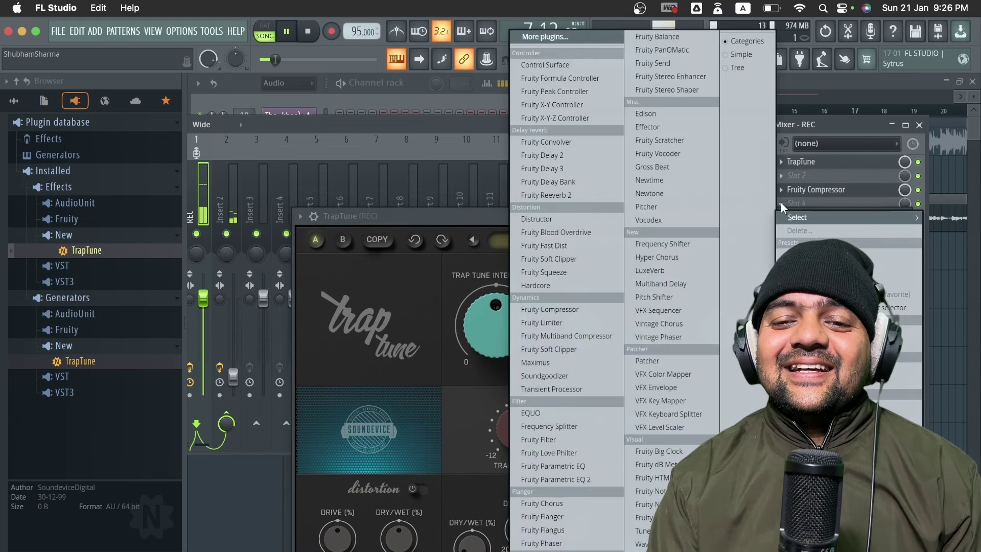
left_click(599, 480)
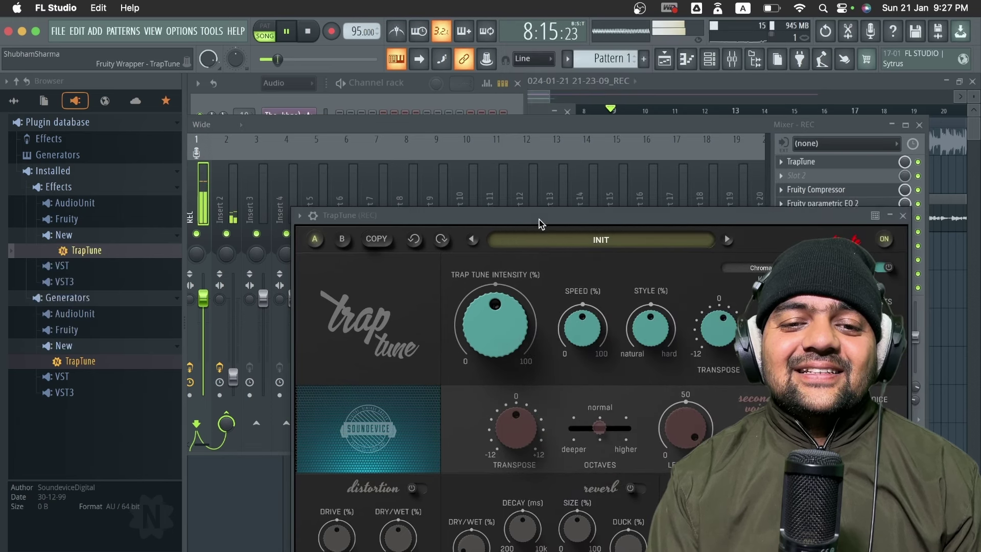
left_click_drag(538, 219, 467, 133)
key("space")
Step: Set TrapTune's key to C Maj and its Trap Tune Intensity to 100%, auditioning the vocal with each setting
left_click(707, 178)
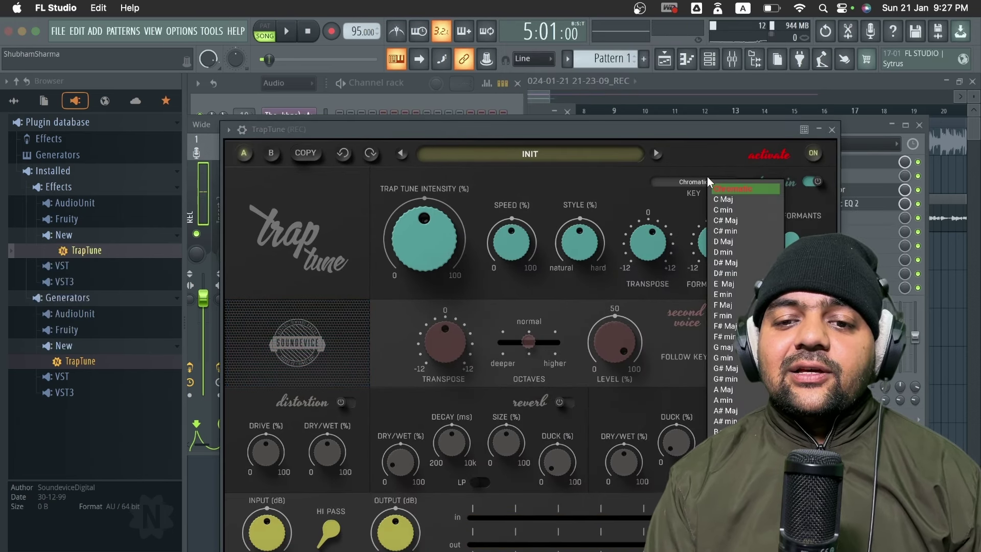
left_click(744, 202)
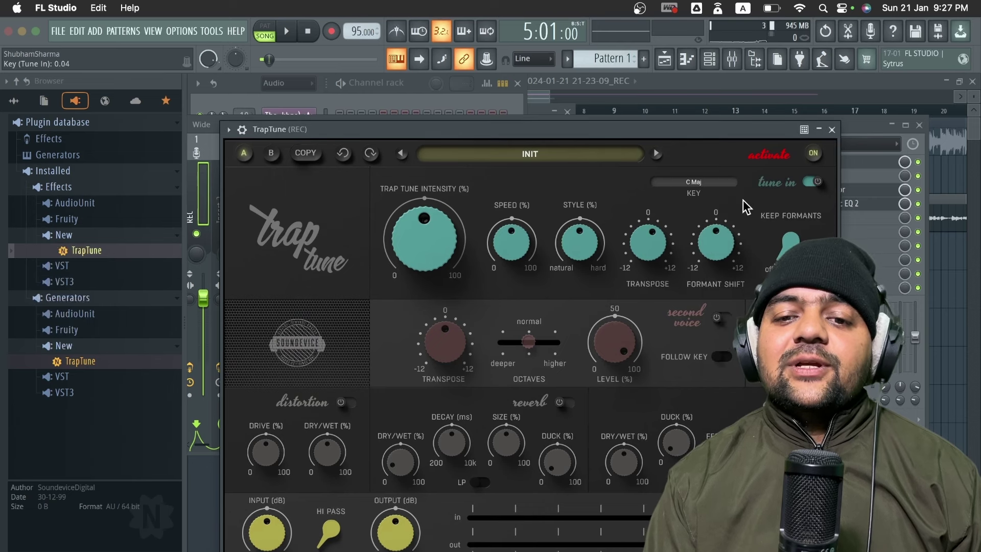
key("space")
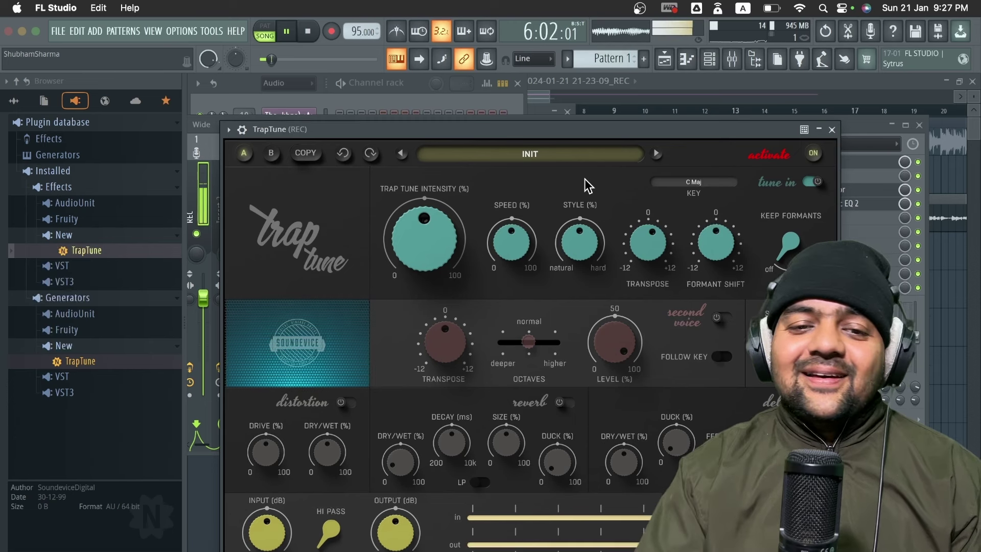
key("space")
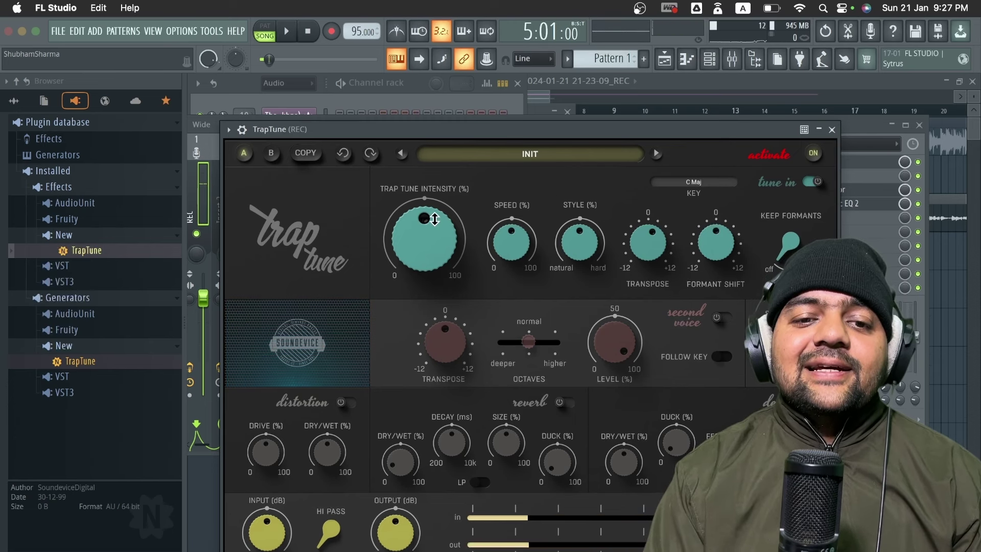
left_click_drag(434, 220, 419, 5)
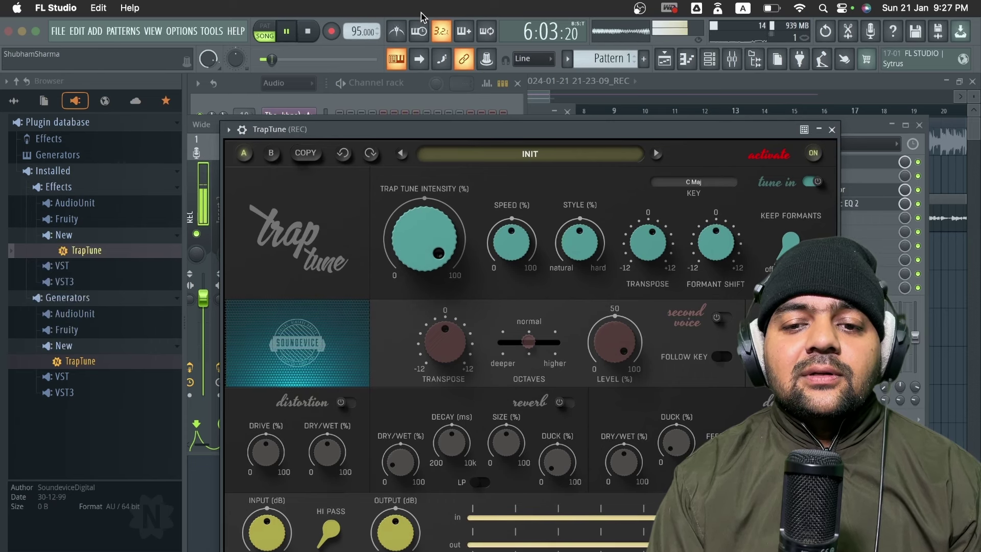
key("space")
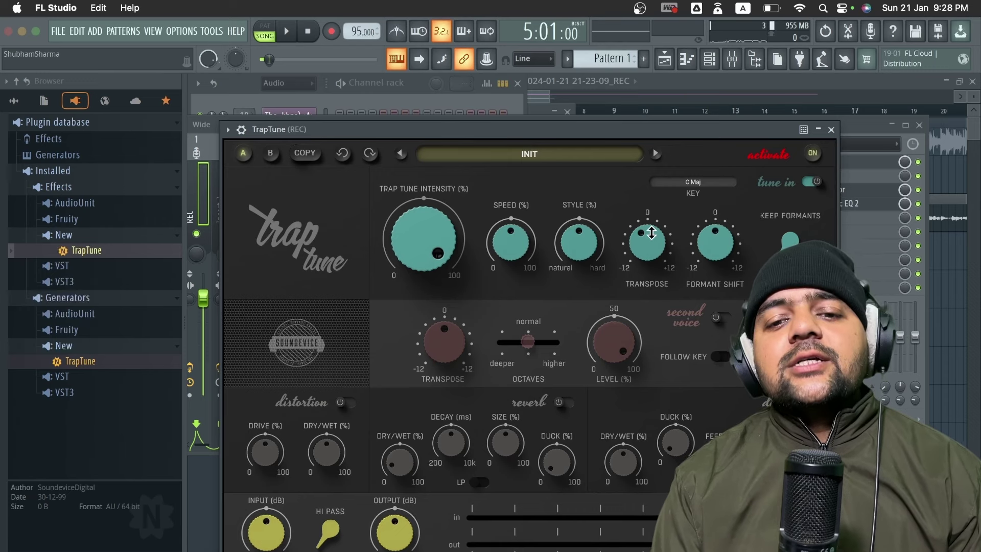
Step: Try TrapTune's tune-in Transpose at its lowest and highest settings, return it to about 0, and lower the Formant Shift
left_click_drag(649, 237, 655, 420)
key("space")
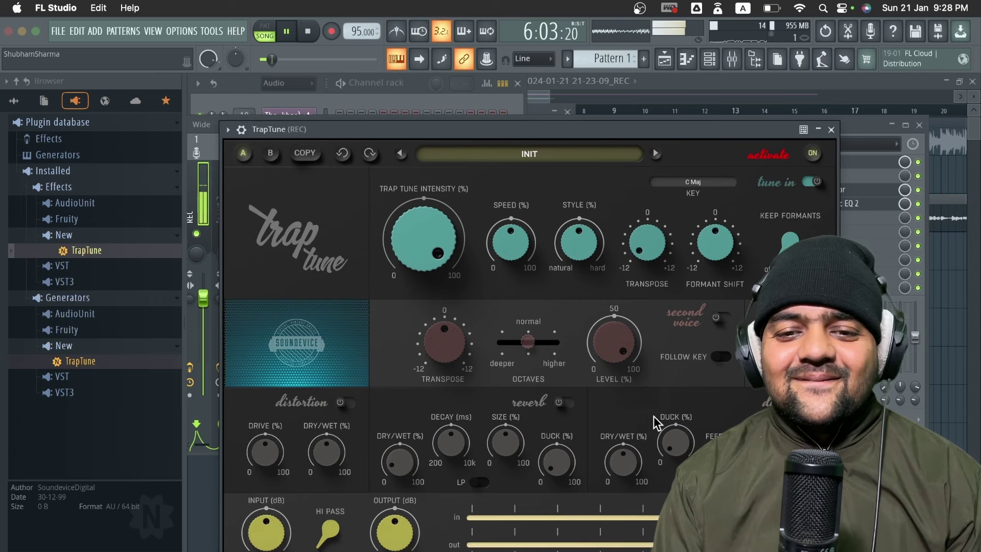
key("space")
left_click_drag(641, 247, 645, 132)
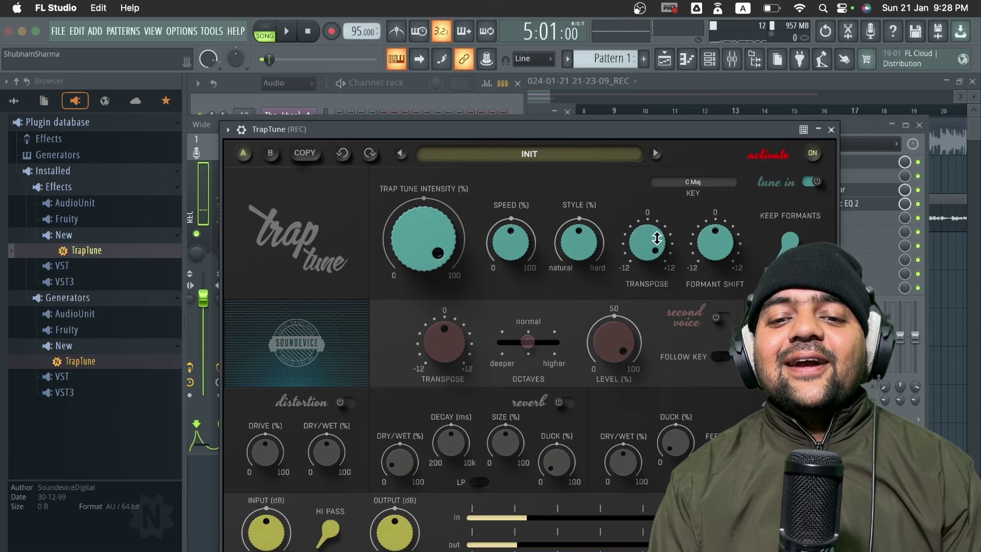
left_click_drag(654, 244, 657, 324)
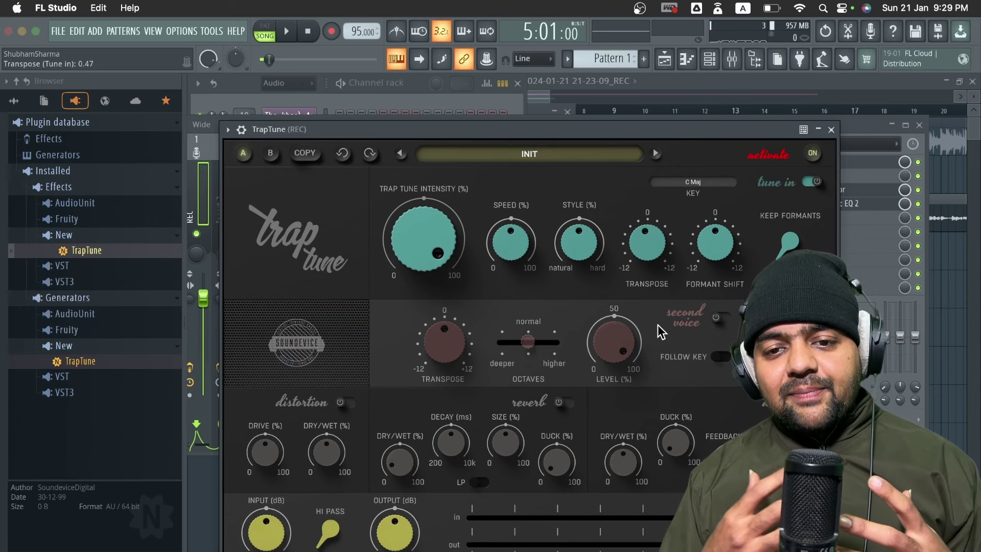
left_click_drag(715, 244, 718, 398)
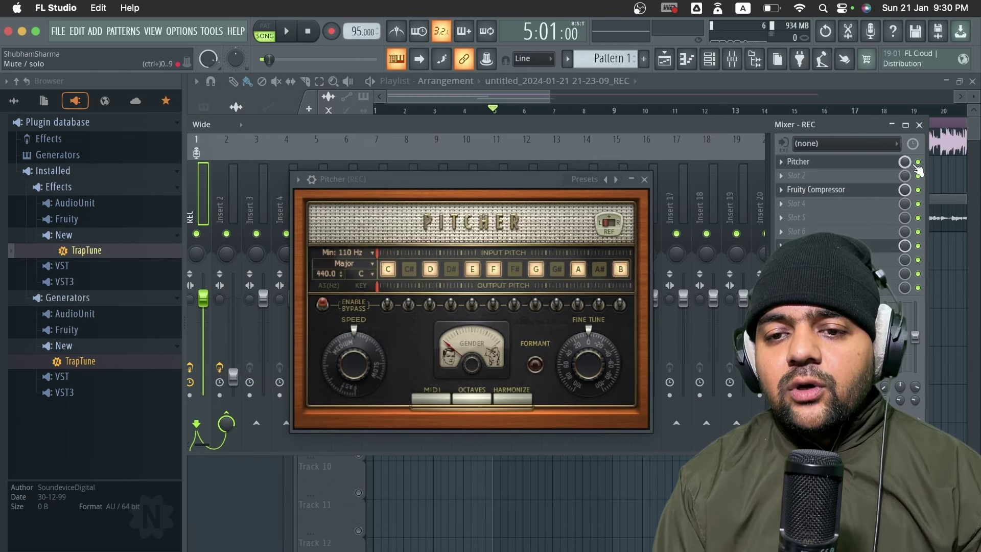
Step: Load Graillon 2 into slot 2 of the REC track and reposition its window so all its controls are reachable
double_click(398, 129)
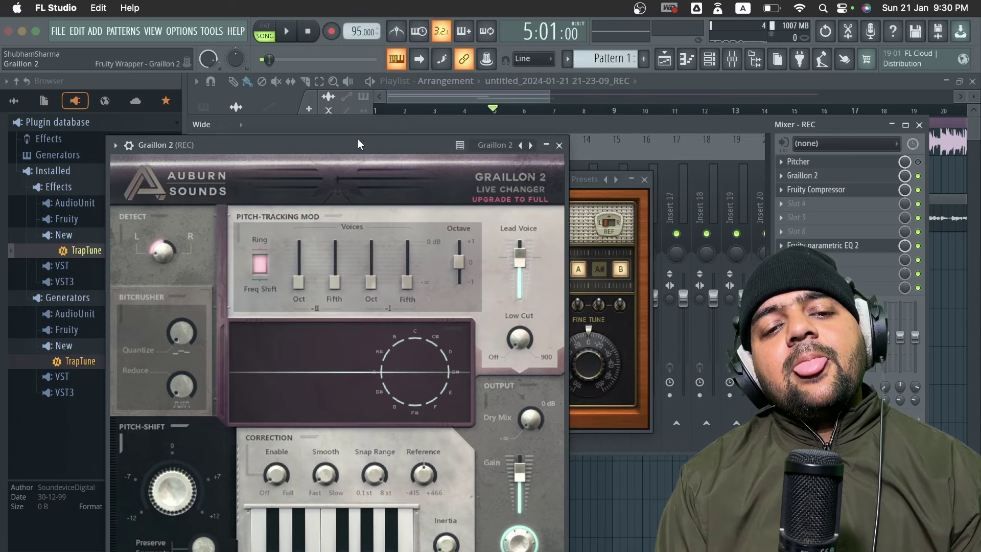
left_click_drag(360, 143, 465, 78)
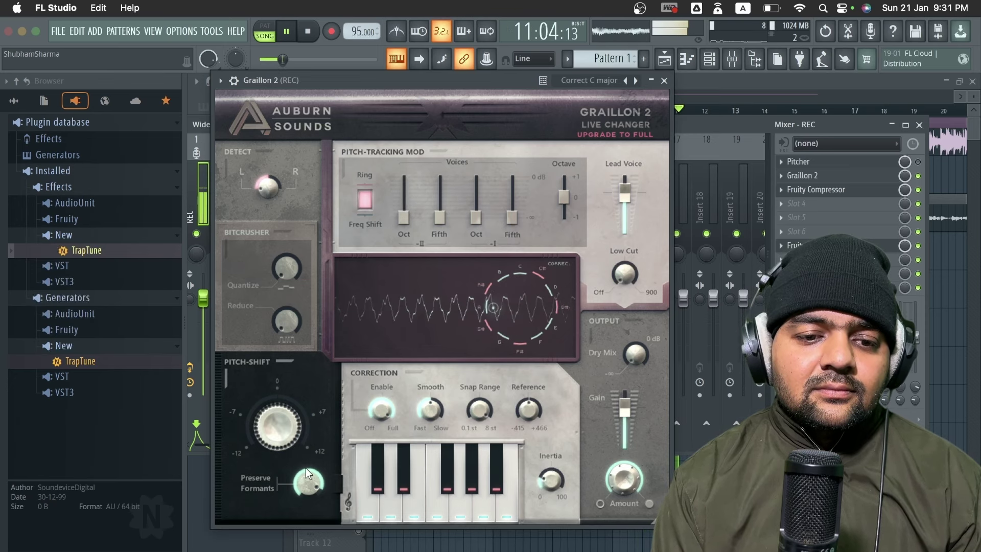
Step: Compare Graillon 2's Preserve Formants at 100% and near its minimum during playback, and check the pitch correction amount
left_click_drag(314, 481, 315, 408)
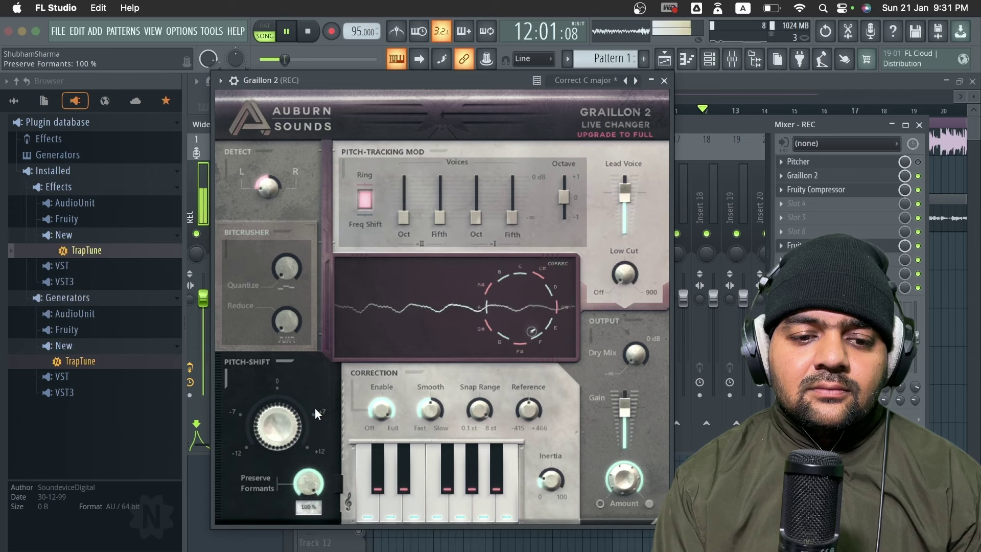
left_click_drag(310, 483, 339, 550)
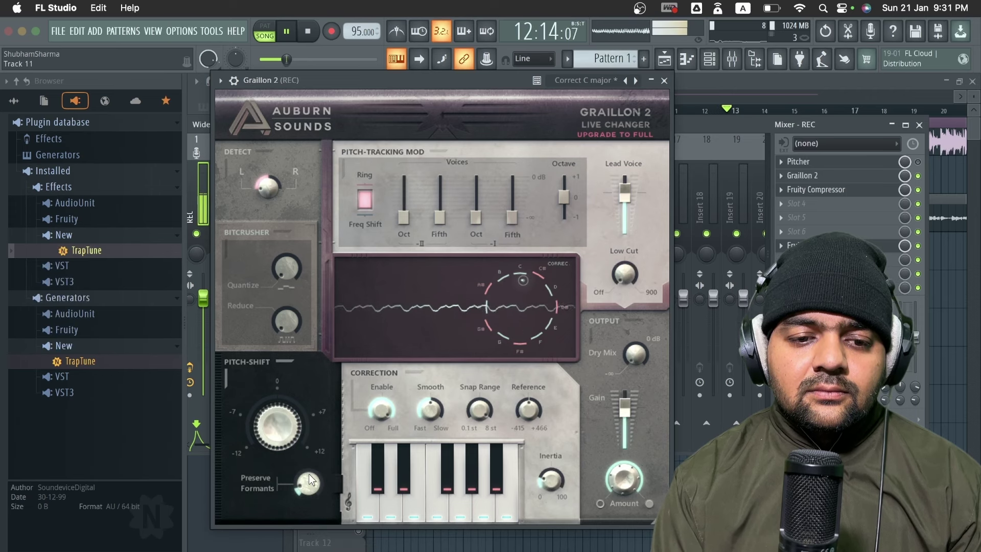
key("space")
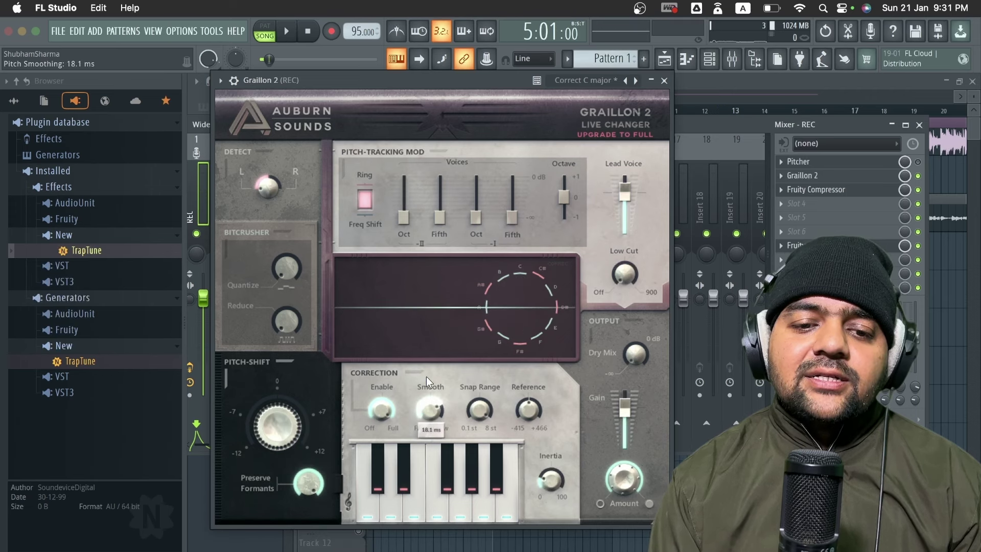
left_click_drag(426, 376, 388, 421)
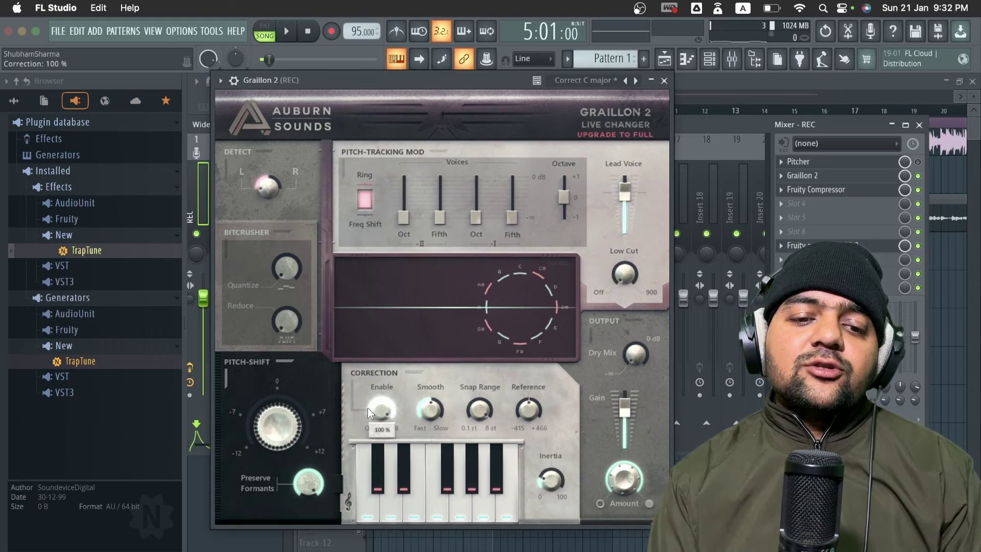
Step: Try Graillon 2's correction Enable at 49% and its Smooth at 1.0 ms and 50.0 ms, auditioning the vocal
left_click_drag(379, 456, 379, 460)
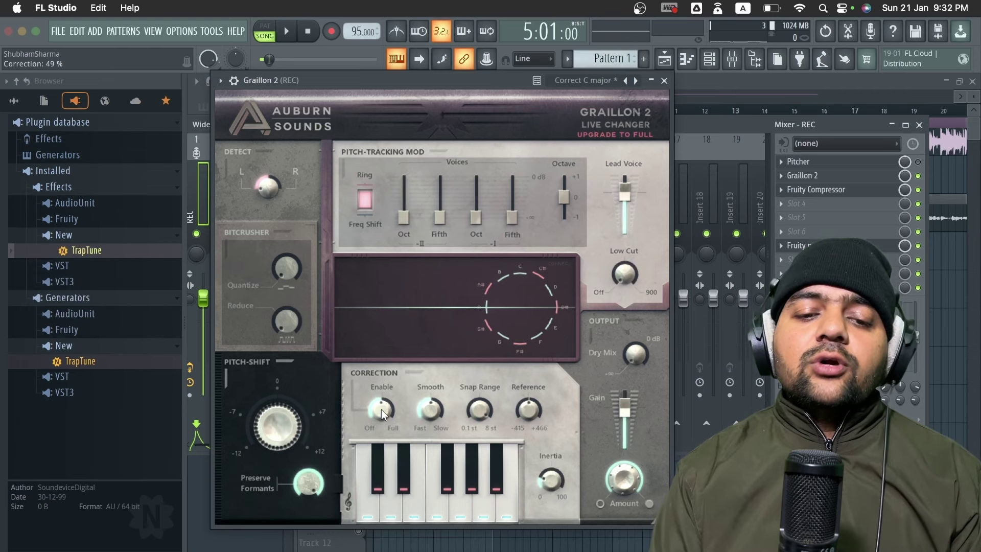
left_click_drag(432, 410, 432, 413)
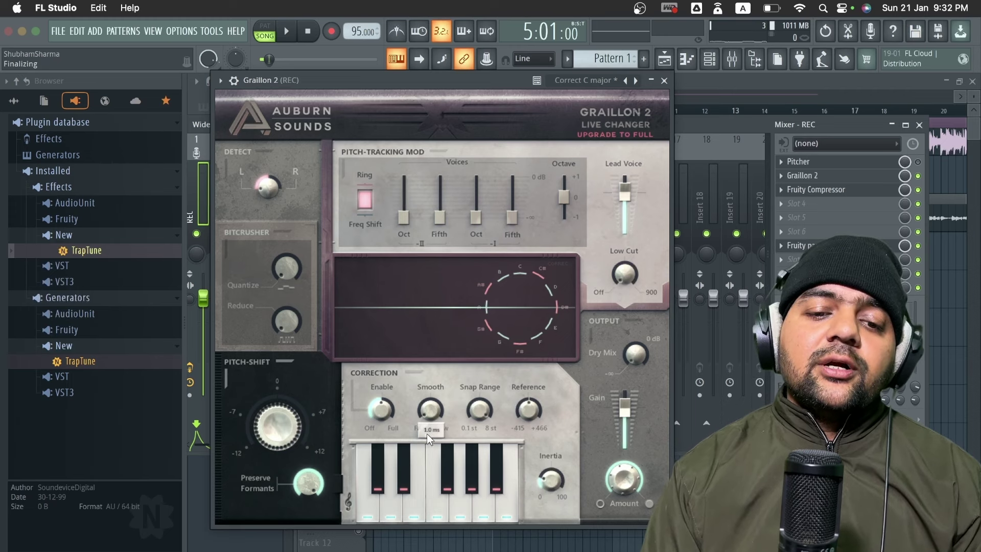
left_click_drag(424, 397, 421, 278)
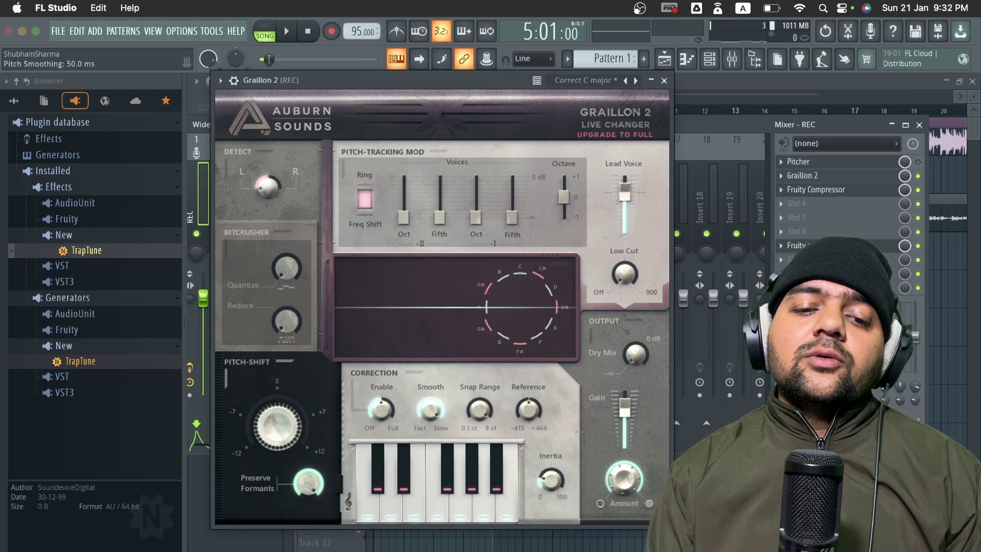
key("space")
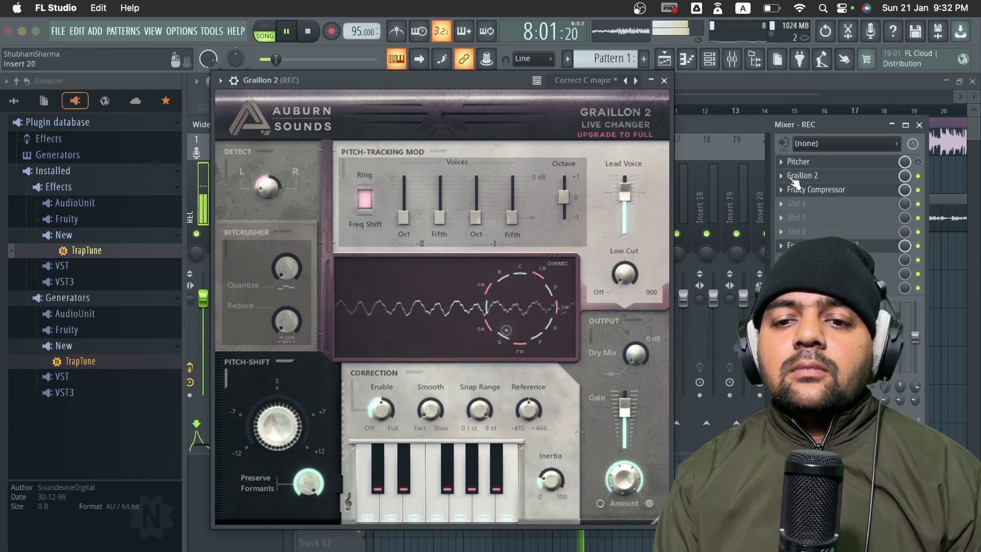
Step: Open Fruity parametric EQ 2 on the REC track to view its curve, and close it
left_click(826, 245)
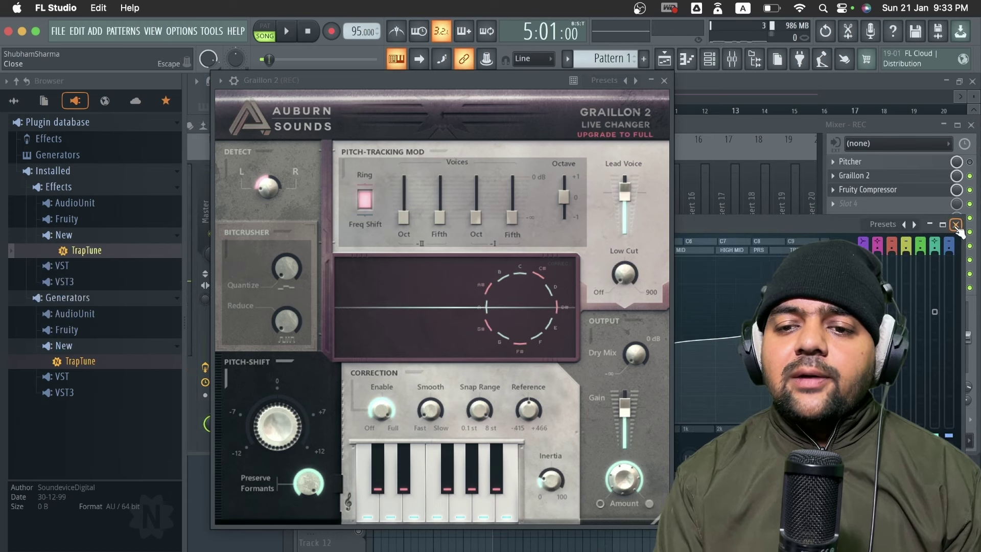
left_click(956, 224)
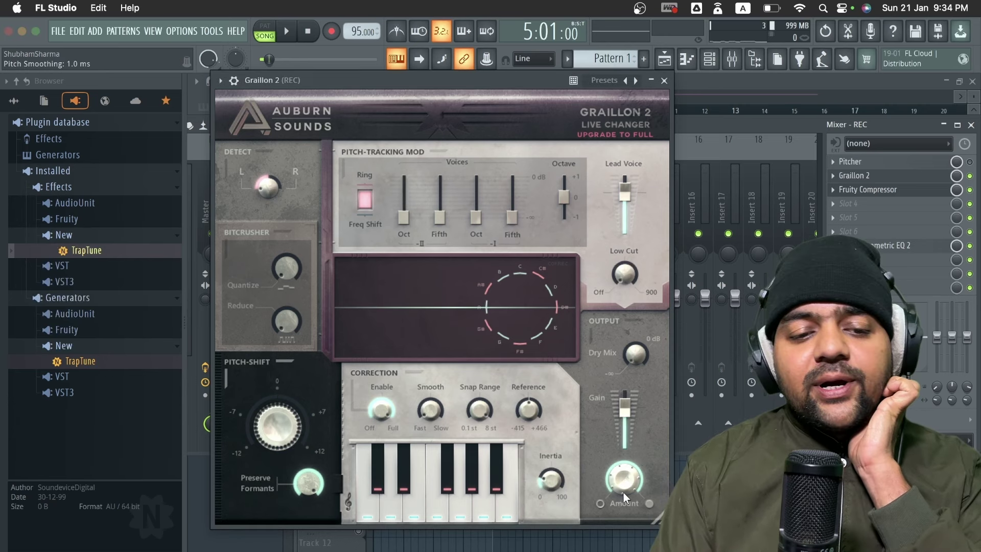
Step: Try Graillon 2's Pitch-Shift at about 3.36 st and at -12.00 st during playback, and return it to about 0
key("space")
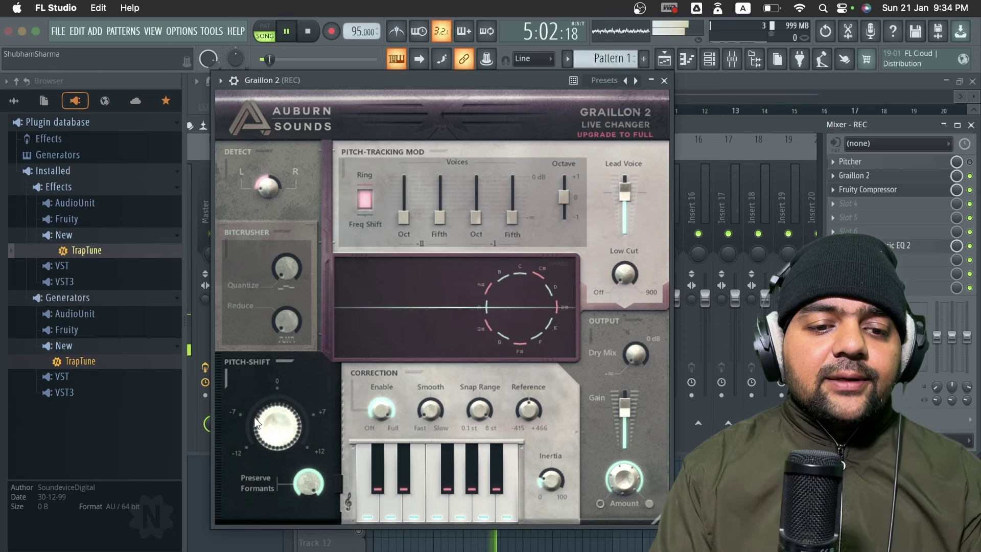
left_click_drag(255, 423, 282, 380)
key("space")
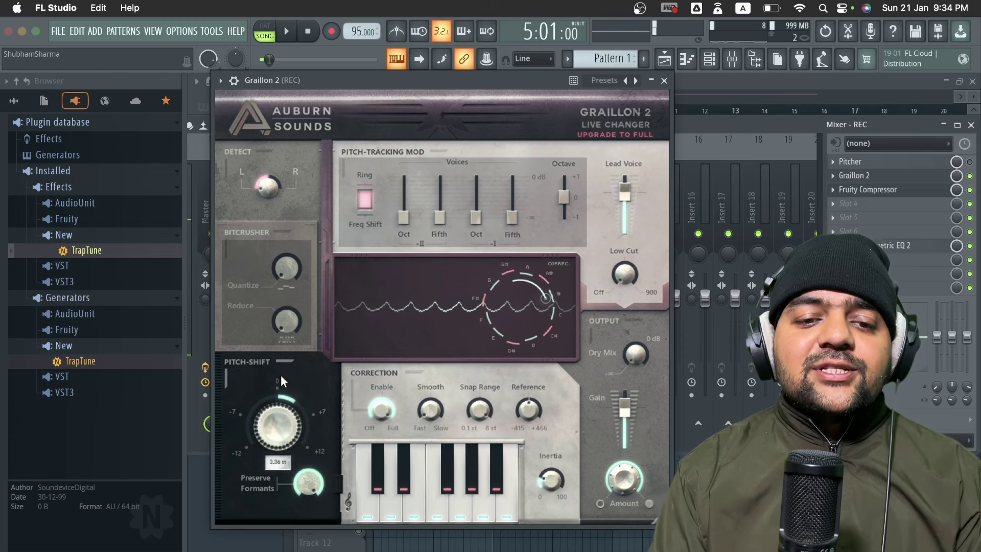
left_click_drag(285, 424, 283, 473)
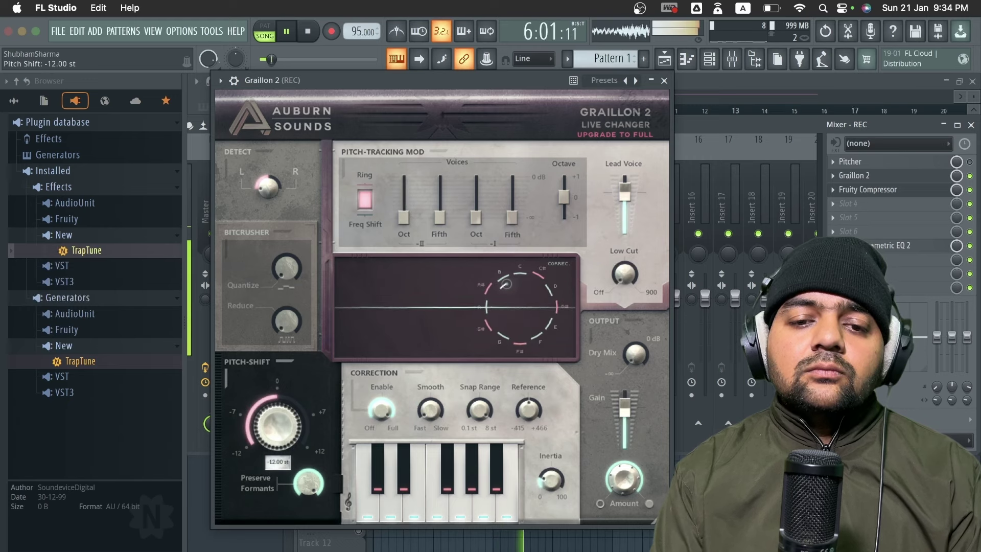
double_click(286, 457)
key("space")
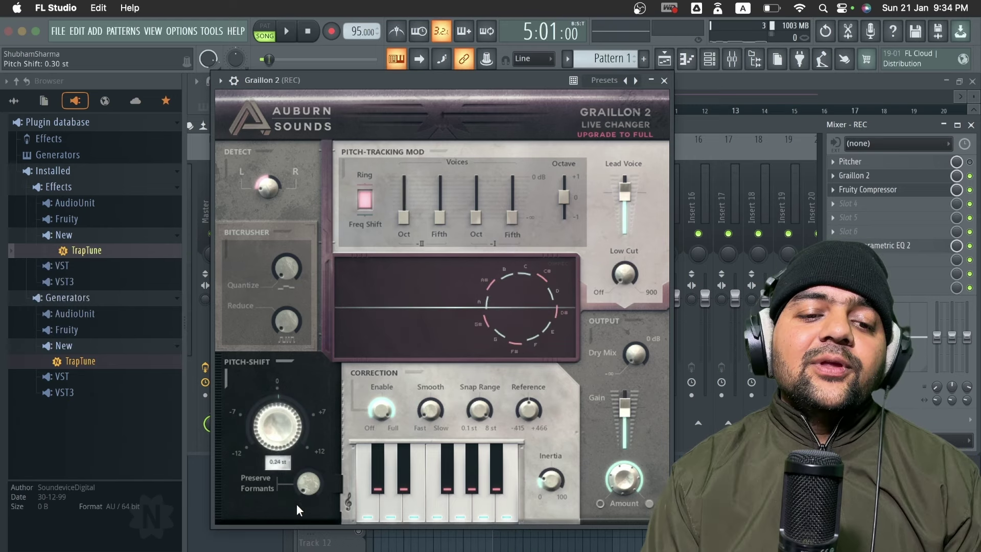
Step: Close Graillon 2, move Fruity Compressor to slot 5, and load MAutoPitch into slot 3 of the REC track
left_click(663, 81)
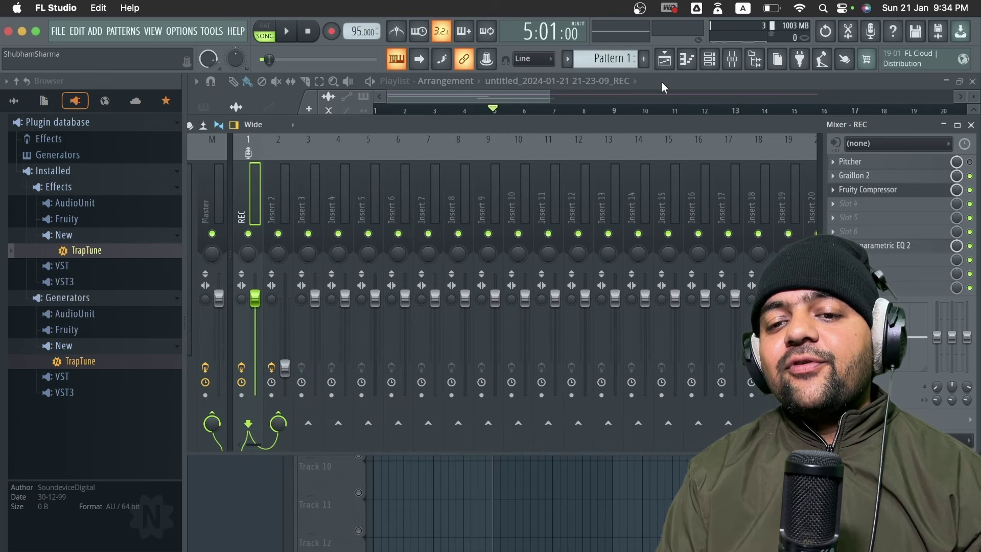
left_click_drag(865, 189, 871, 218)
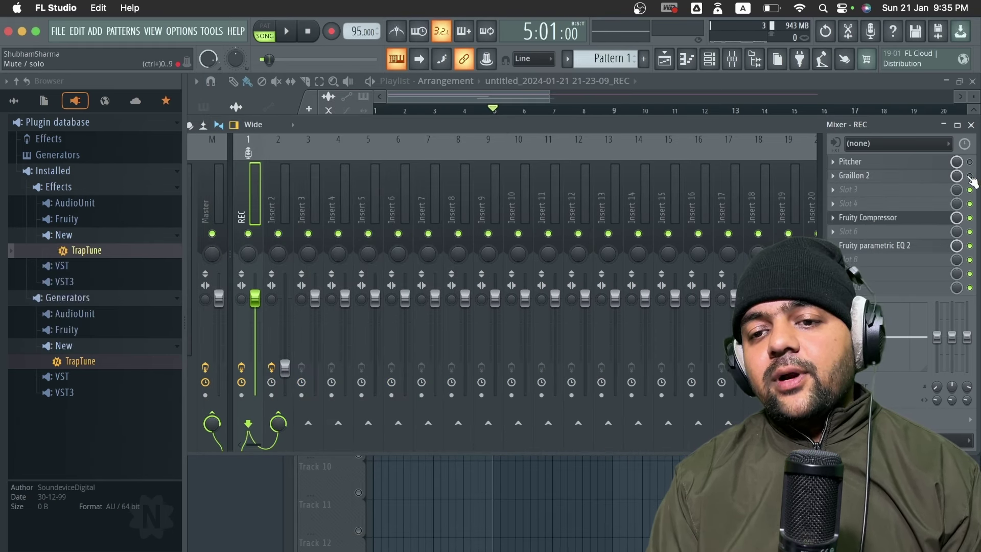
left_click(849, 190)
left_click(616, 37)
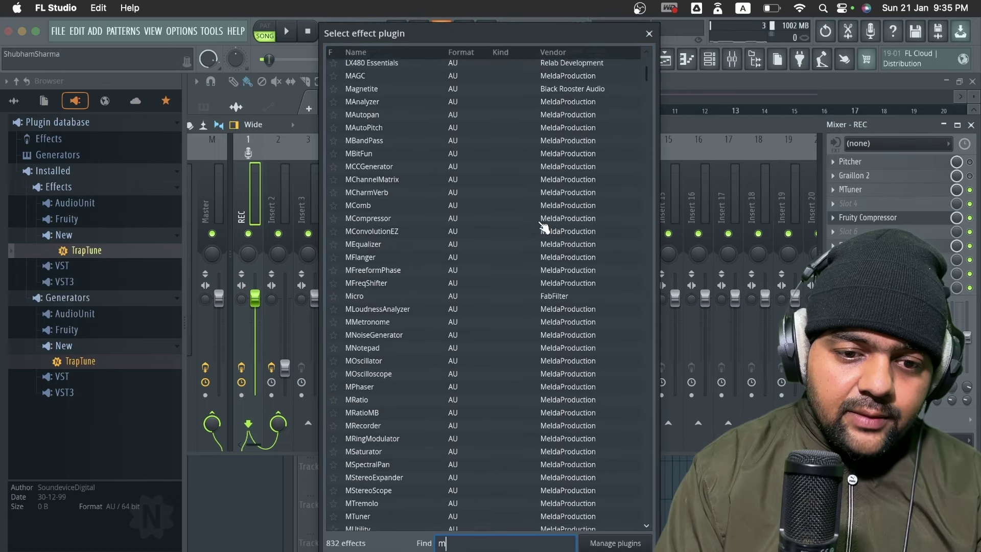
scroll(545, 226, "down", 2)
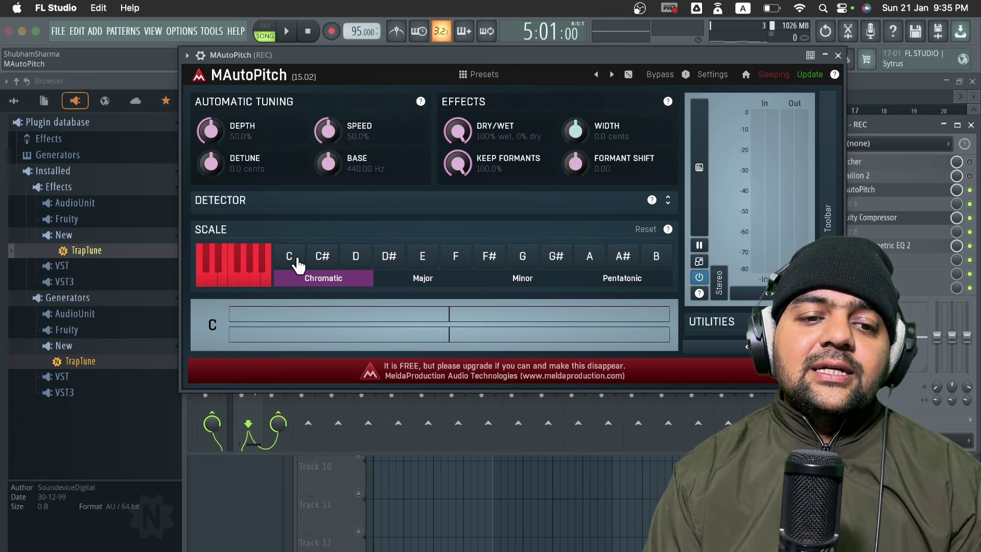
Step: Set MAutoPitch's scale to Major and audition the vocal
left_click(422, 280)
key("space")
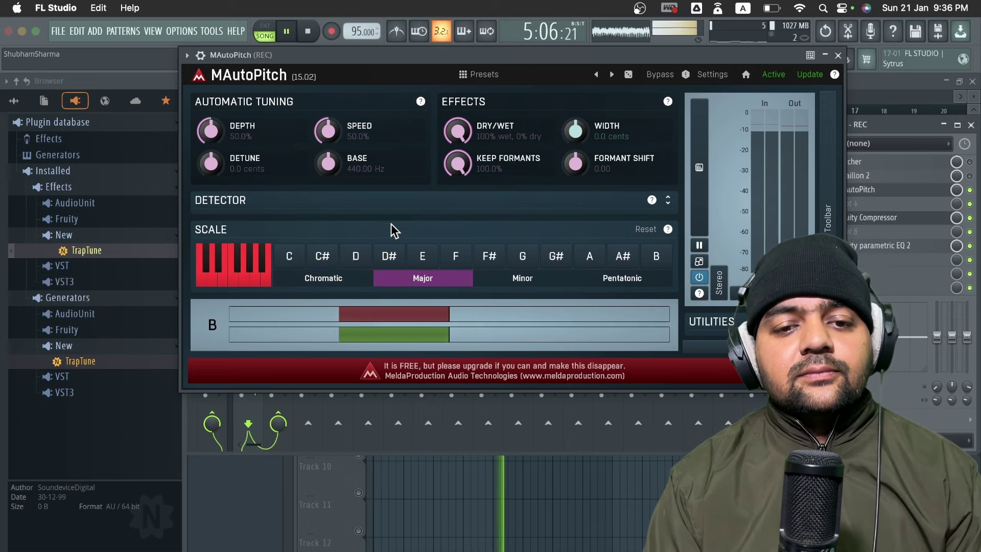
key("space")
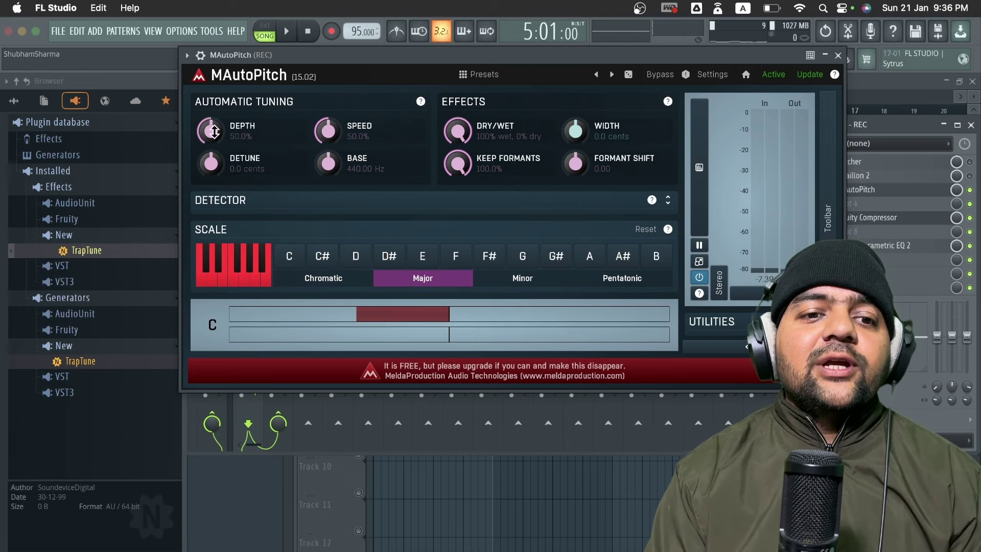
Step: Set MAutoPitch's Depth to 84.8%, Speed to 41.2%, Detune to about -1.6 cents, Formant Shift to +0.19 and Width to about -9.6 cents
left_click_drag(214, 132, 230, 54)
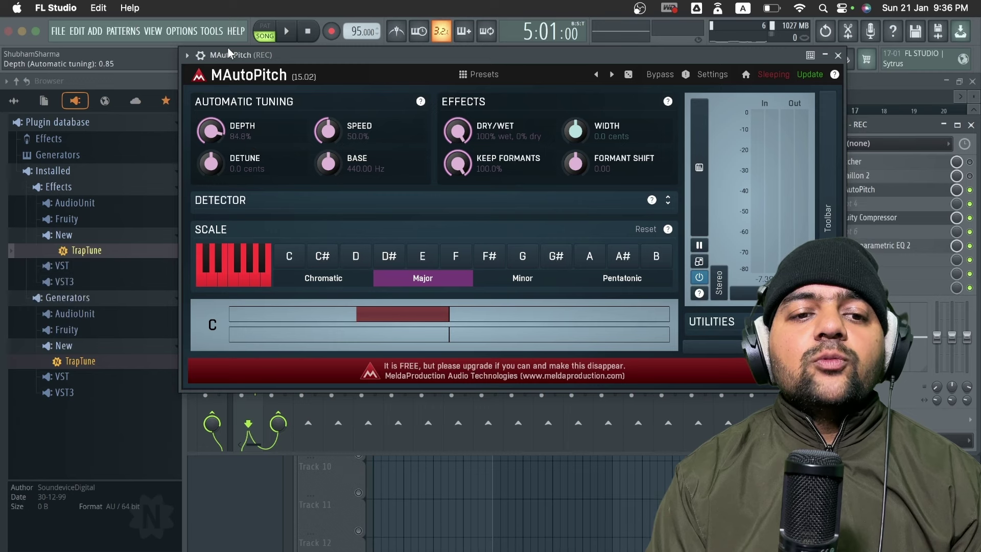
left_click_drag(328, 131, 431, 119)
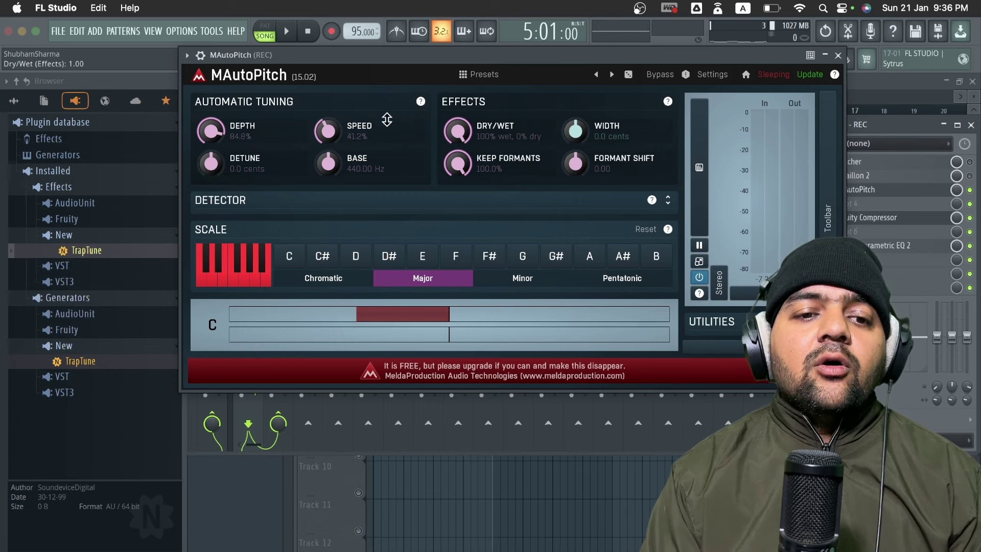
left_click_drag(219, 161, 247, 172)
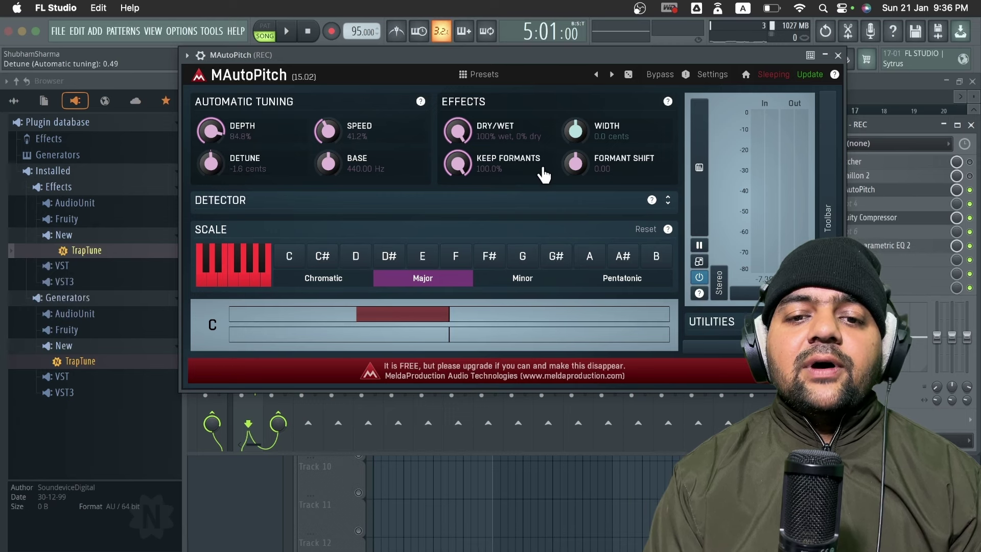
left_click_drag(576, 162, 580, 136)
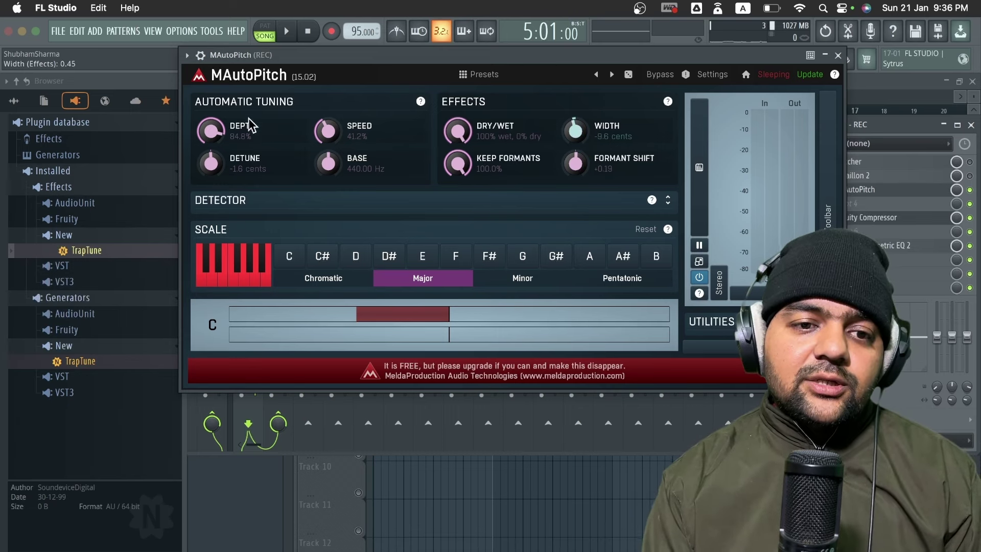
Step: Set MAutoPitch's Depth to 100% and its Width to about -0.8 cents while auditioning the vocal
key("space")
left_click_drag(216, 133, 216, 112)
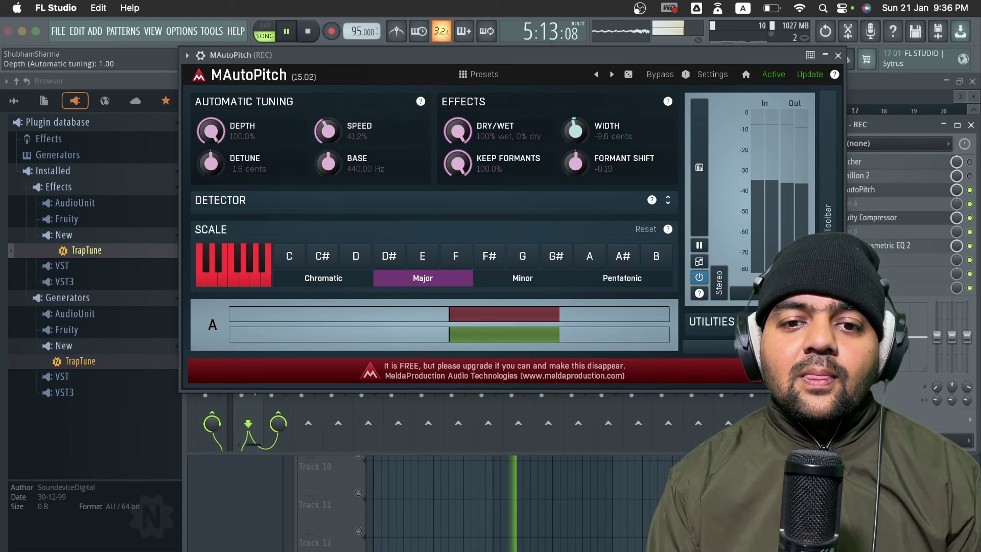
mouse_move(576, 131)
left_mouse_down()
mouse_move(575, 110)
mouse_move(575, 148)
left_mouse_up()
key("space")
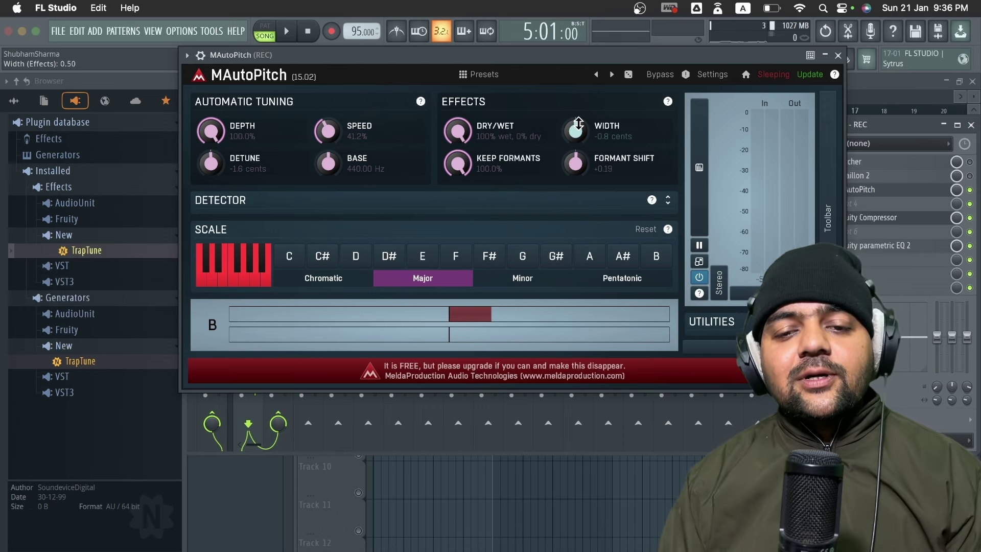
Step: During playback, set MAutoPitch's Width to about +8.8 cents and adjust its Formant Shift
key("space")
mouse_move(578, 123)
left_mouse_down()
mouse_move(578, 107)
mouse_move(578, 140)
mouse_move(578, 120)
left_mouse_up()
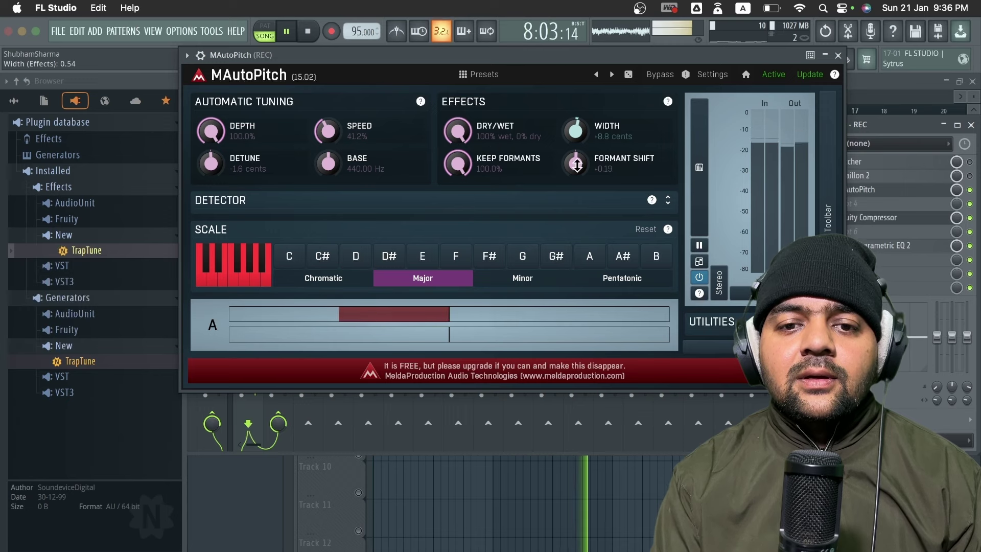
left_click_drag(577, 165, 578, 177)
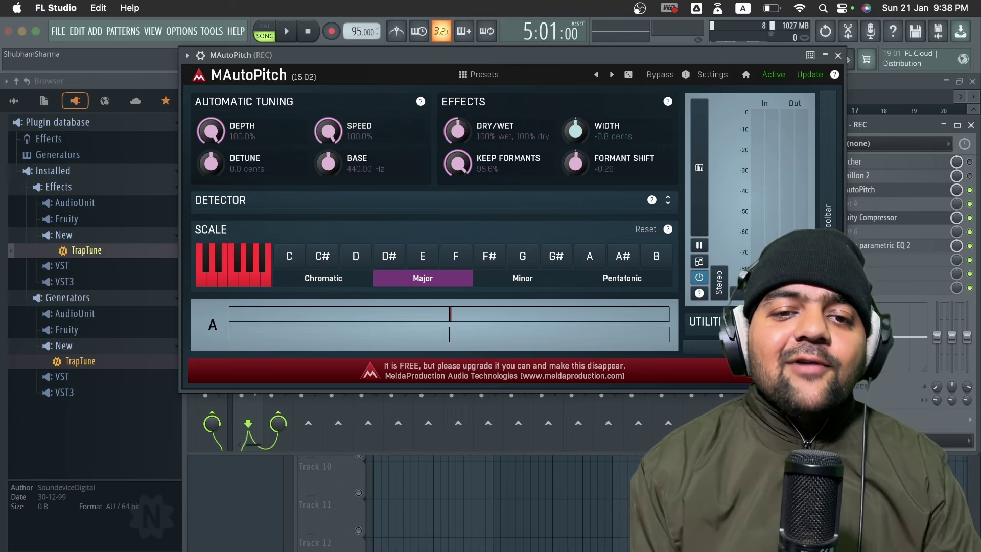
Step: Set MAutoPitch's Dry/Wet to 100% wet and 0% dry, and reposition its window clear of the mixer's effect slots
left_click_drag(458, 131, 458, 108)
left_click_drag(458, 54, 361, 38)
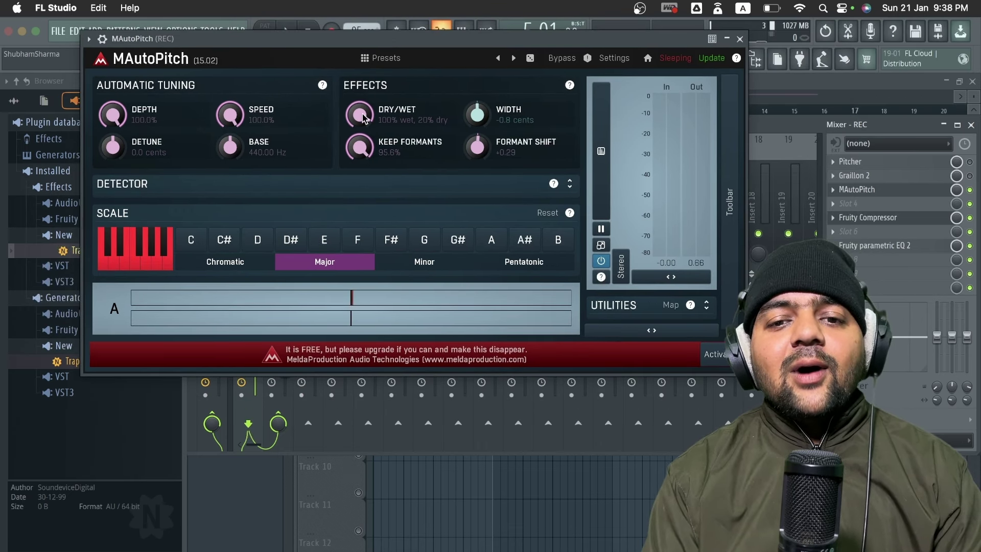
left_click_drag(363, 119, 364, 107)
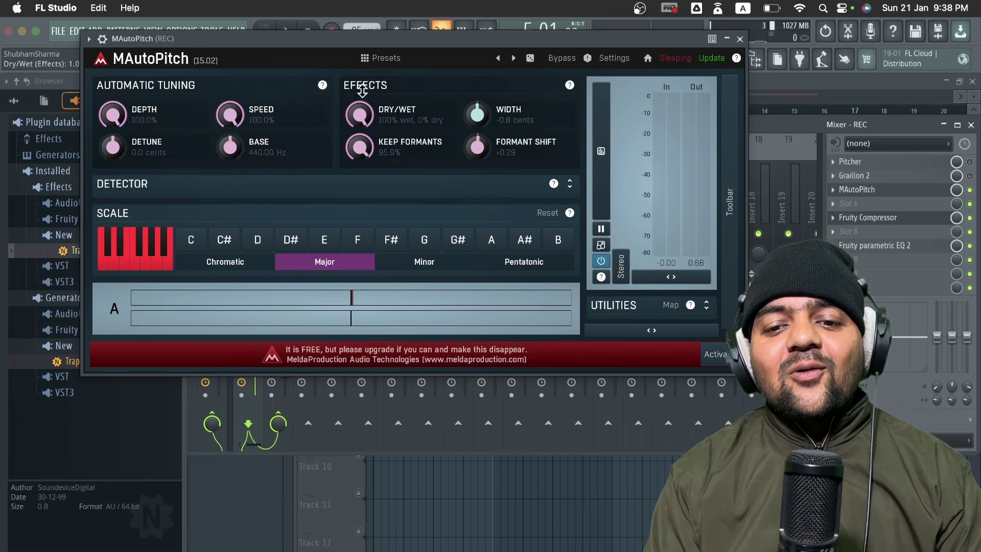
left_click_drag(380, 40, 380, 56)
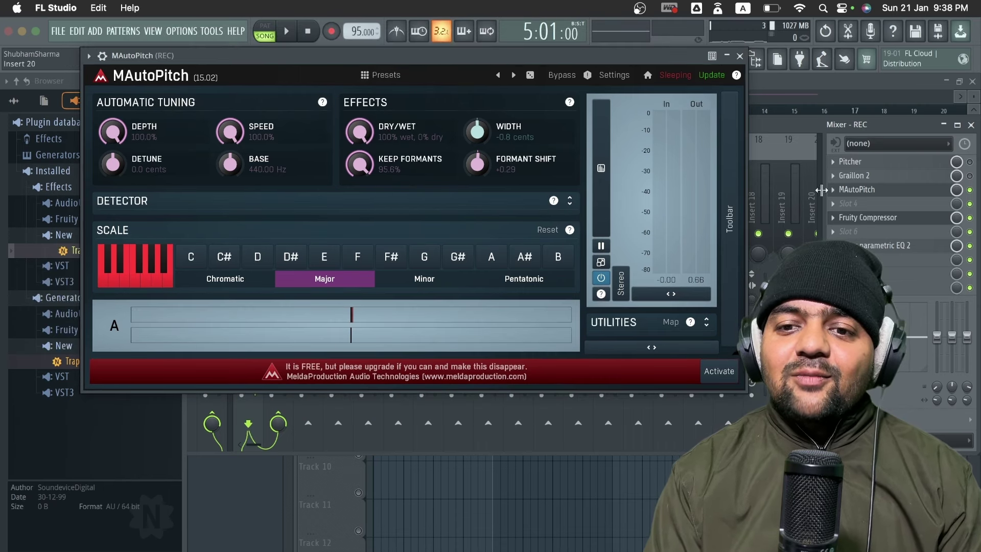
Step: Compare the latency of Graillon 2 and MAutoPitch on the REC track and audition the vocal
left_click(869, 176)
left_click(869, 176)
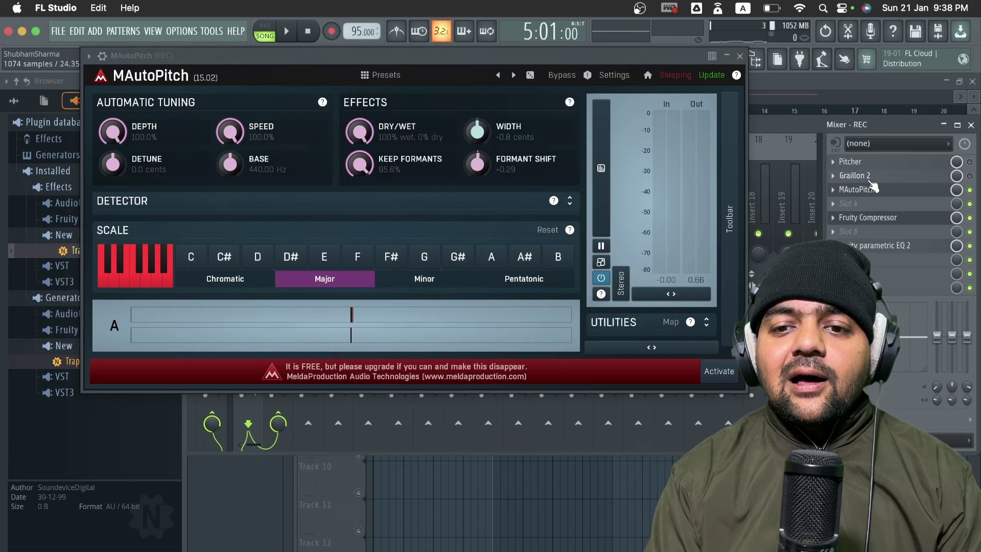
left_click(863, 189)
left_click(864, 189)
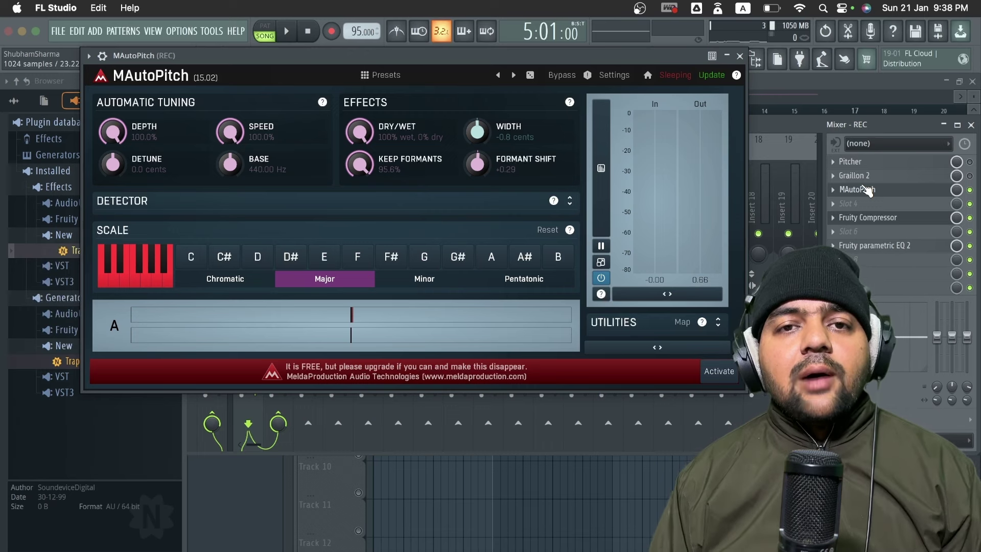
key("space")
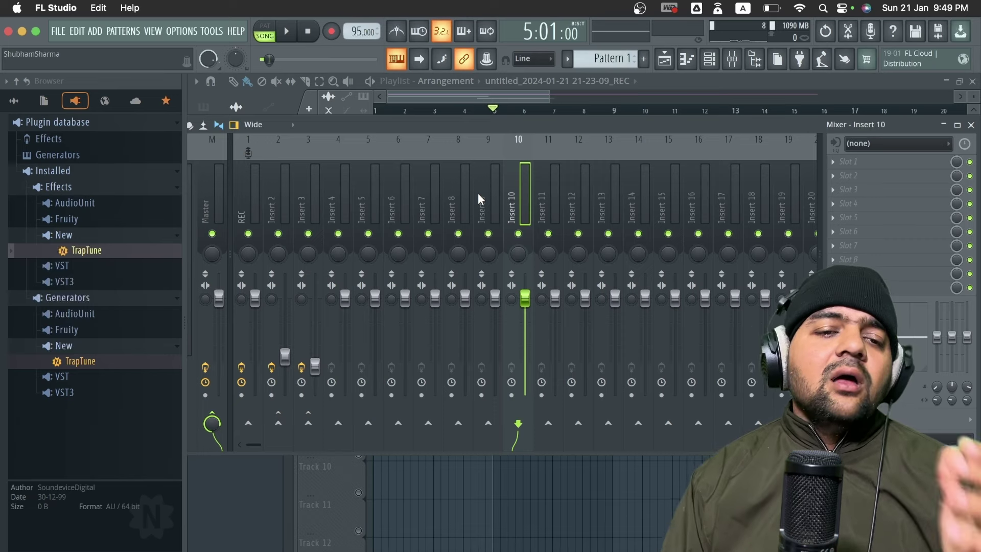
Step: Select the REC mixer track, open Auto-Tune Access in slot 4 to view it, and close it
left_click(253, 183)
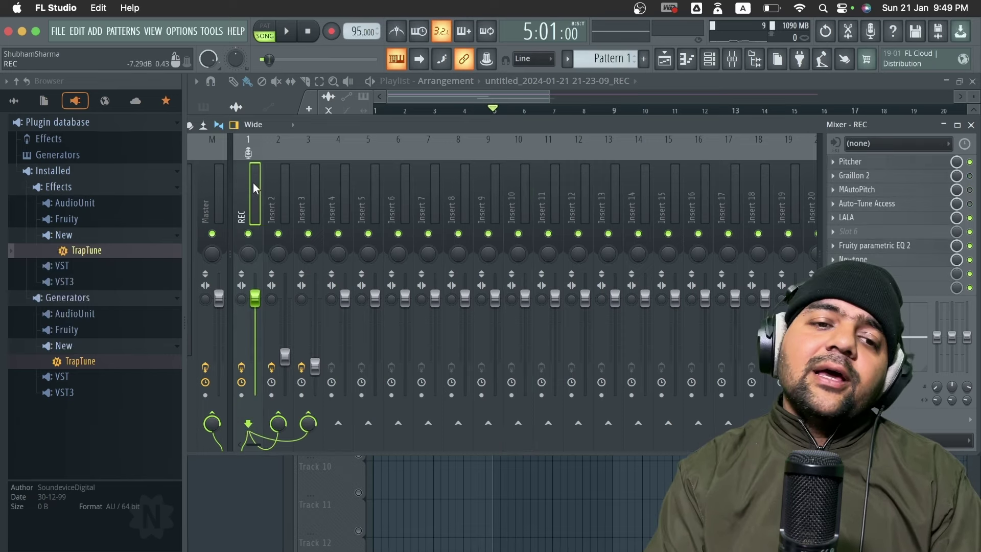
left_click(878, 205)
left_click(883, 168)
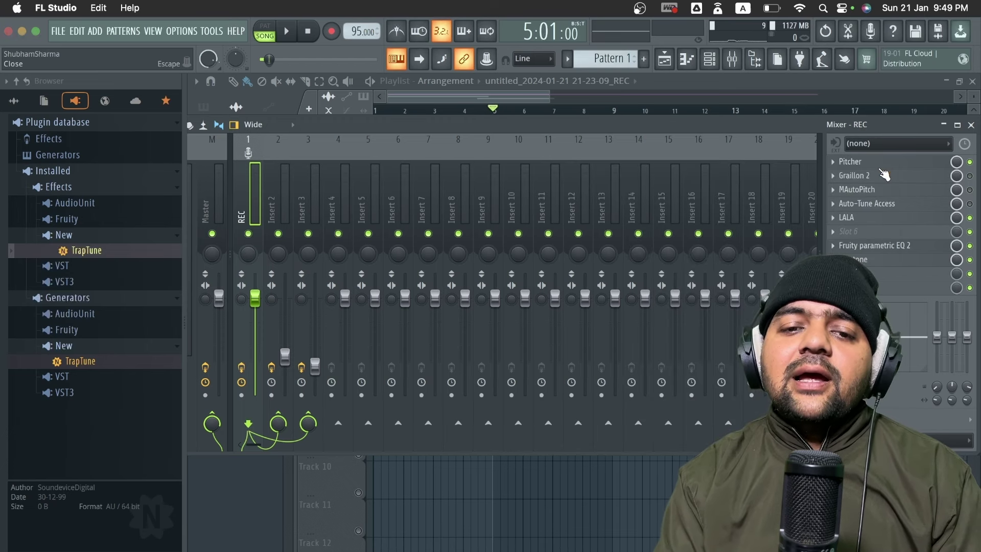